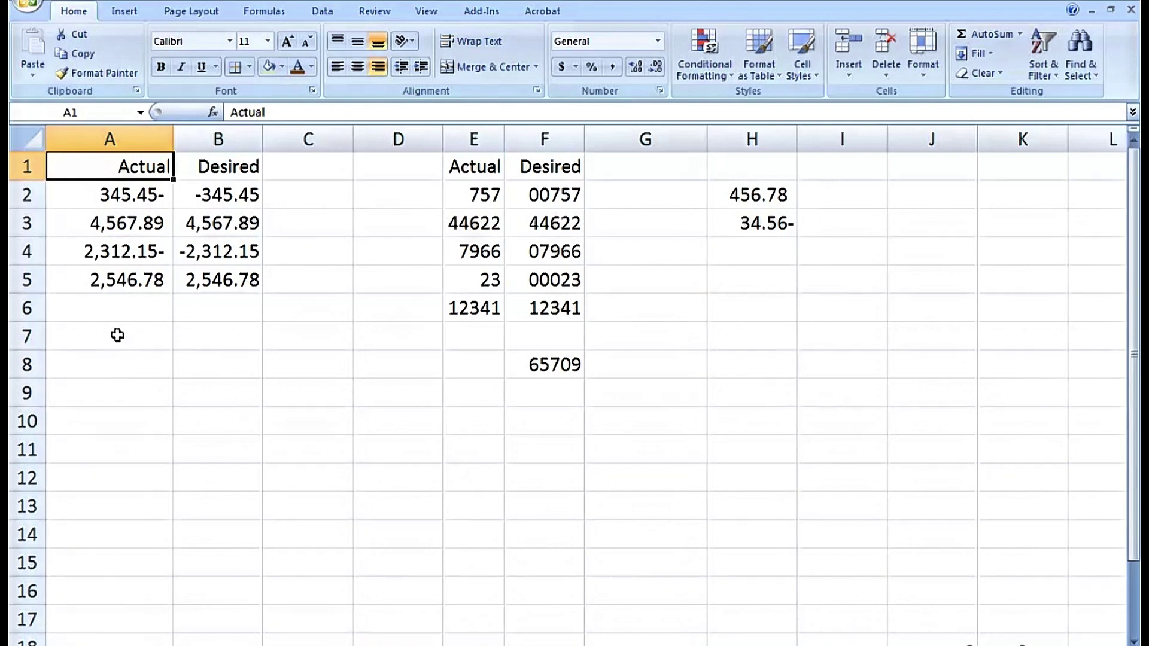
Try doubling the trailing-minus value with the formula =A2*2 in cell A7, and clear the test cell
{"action": "left_click", "coordinate": [118, 335]}
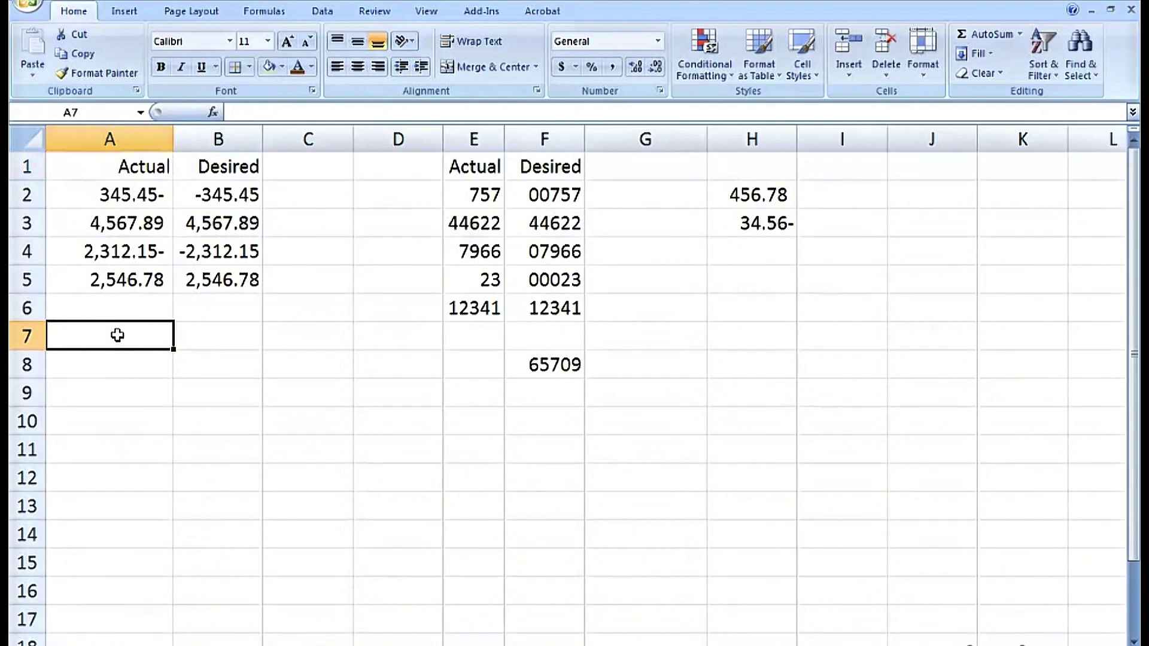
{"action": "type", "text": "="}
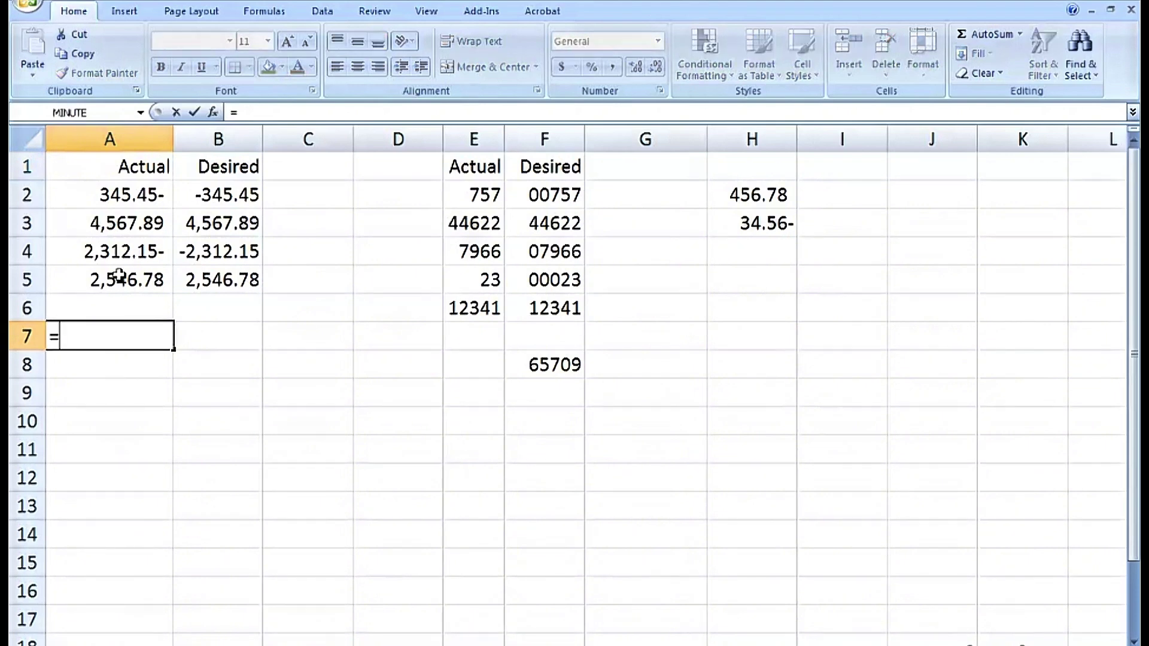
{"action": "left_click", "coordinate": [83, 192]}
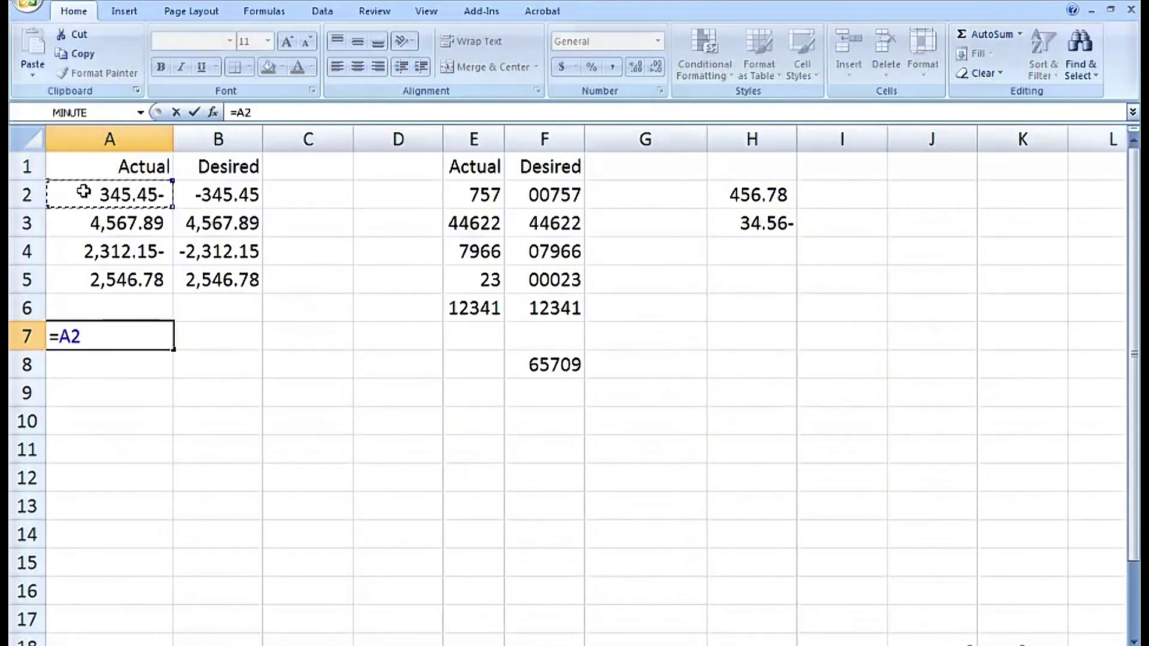
{"action": "type", "text": "*2"}
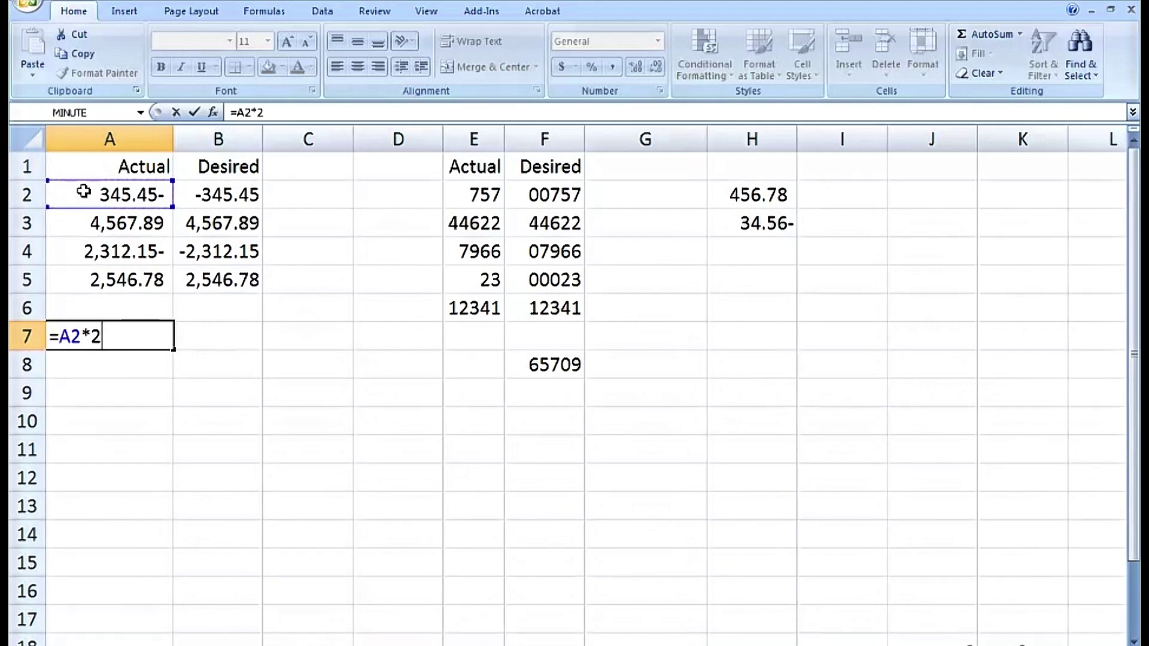
{"action": "key", "text": "Return"}
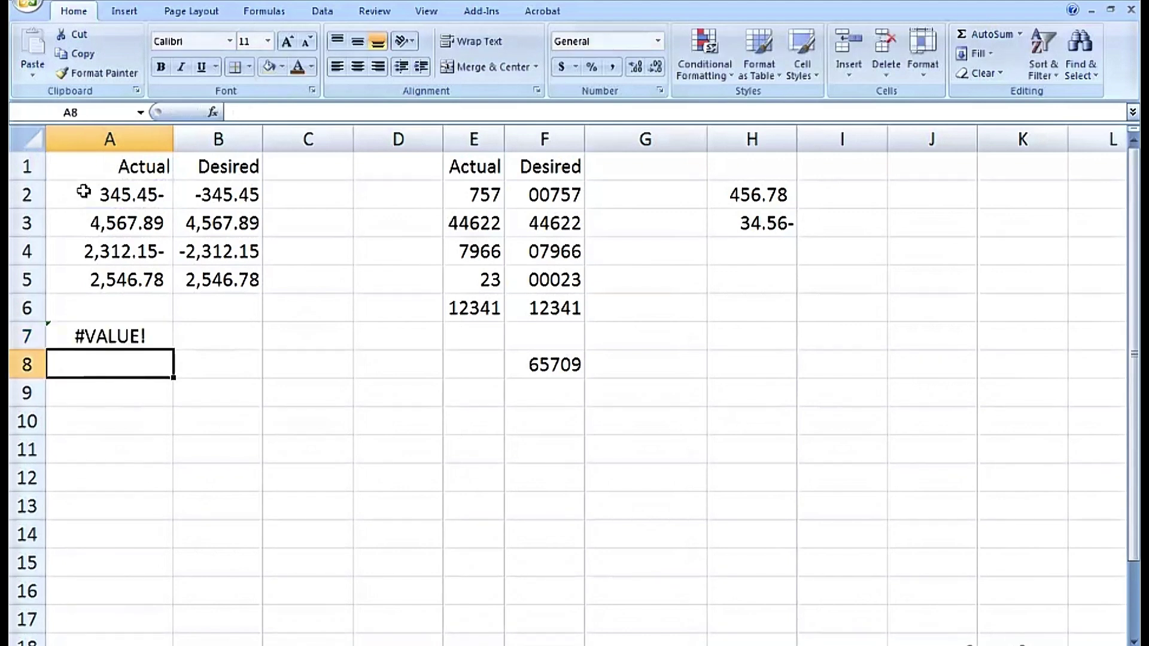
{"action": "left_click", "coordinate": [139, 328]}
{"action": "key", "text": "Delete"}
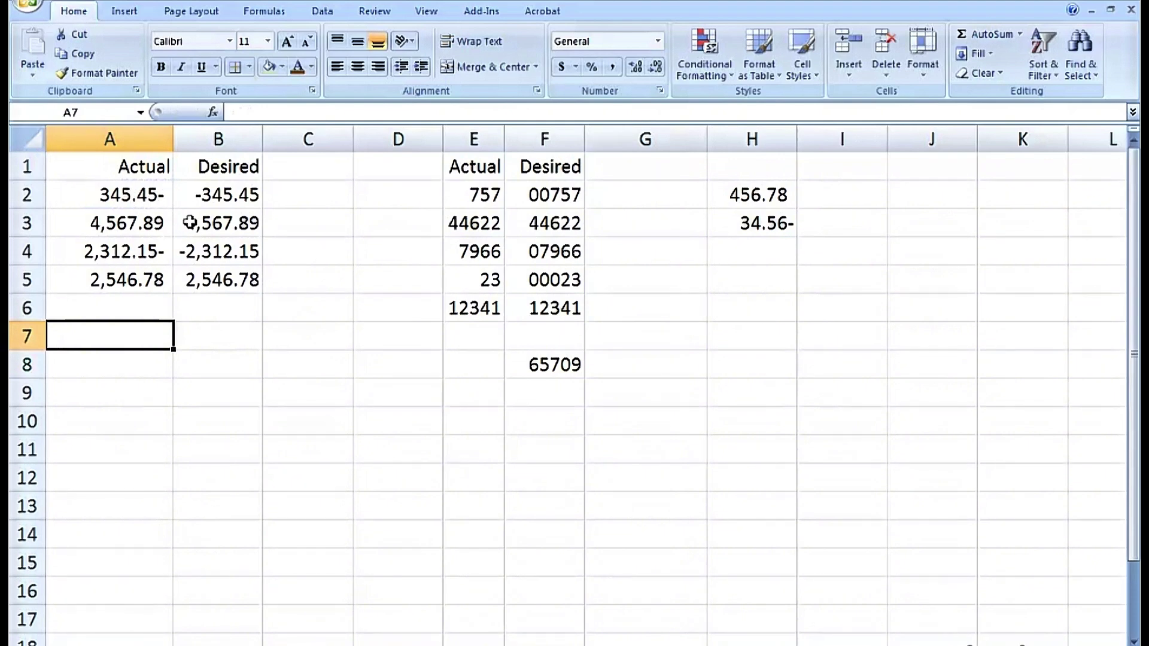
Test the character count of A2 with the formula =LEN(A2) in cell C2, and clear the test cell
{"action": "left_click", "coordinate": [228, 197]}
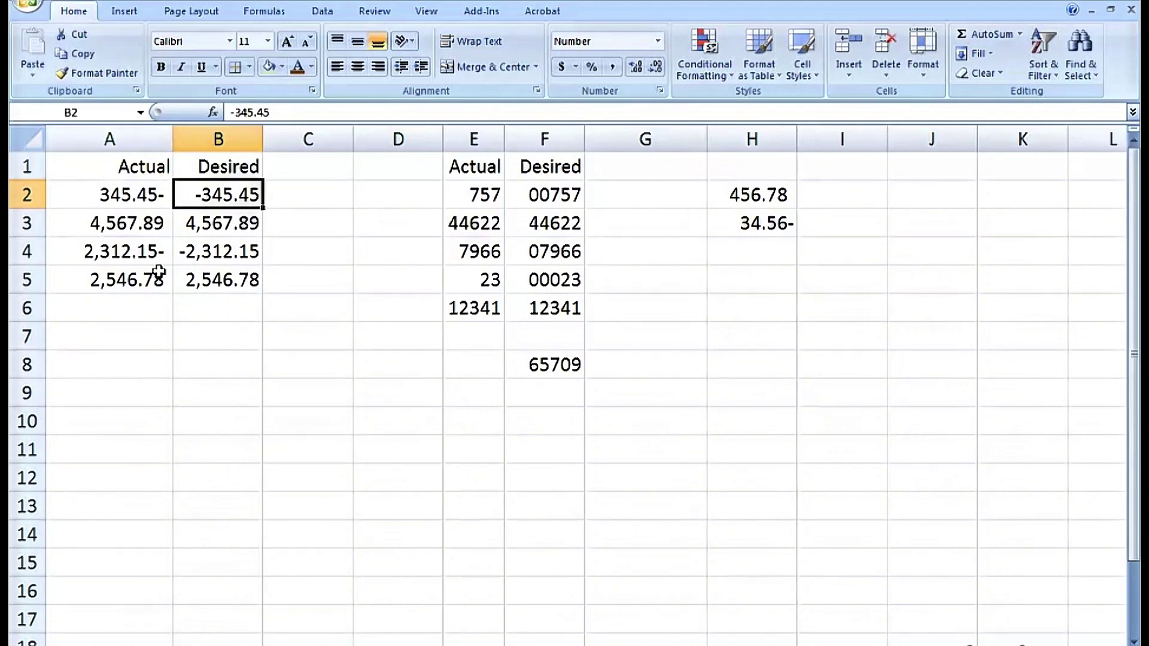
{"action": "left_click", "coordinate": [317, 195]}
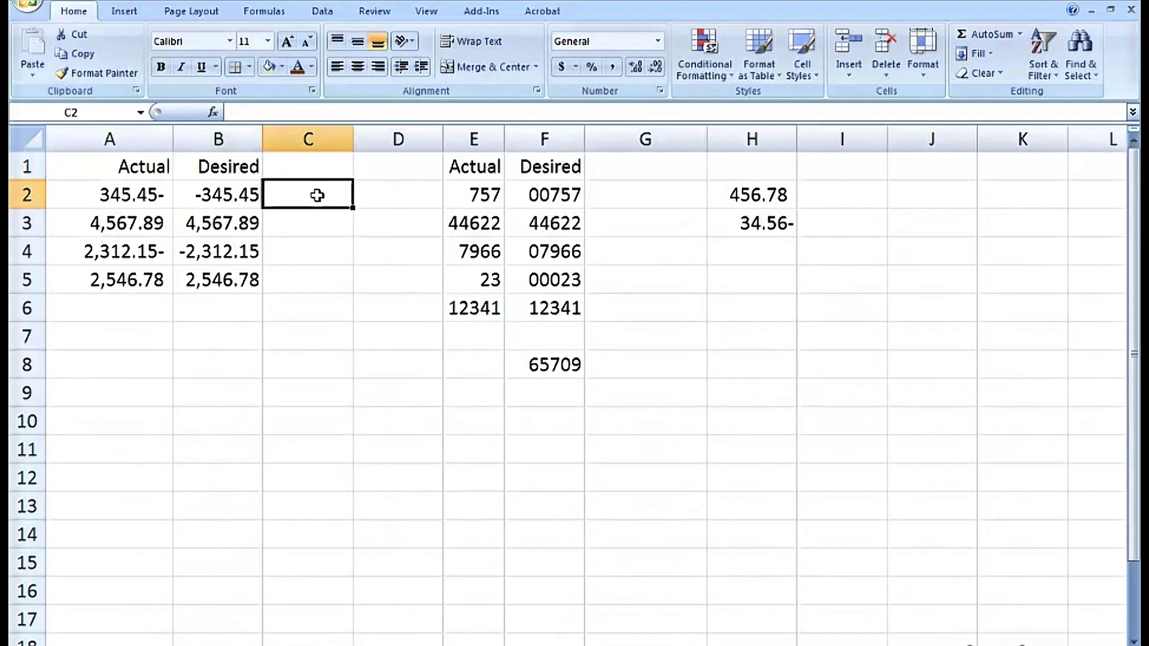
{"action": "type", "text": "=le"}
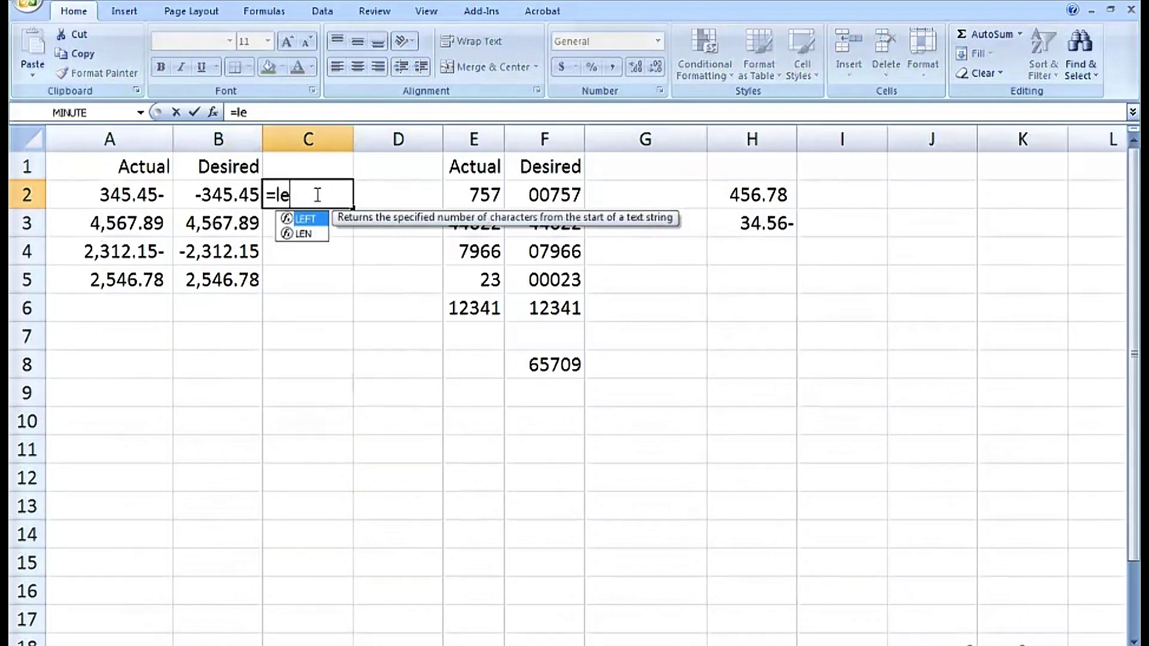
{"action": "type", "text": "n("}
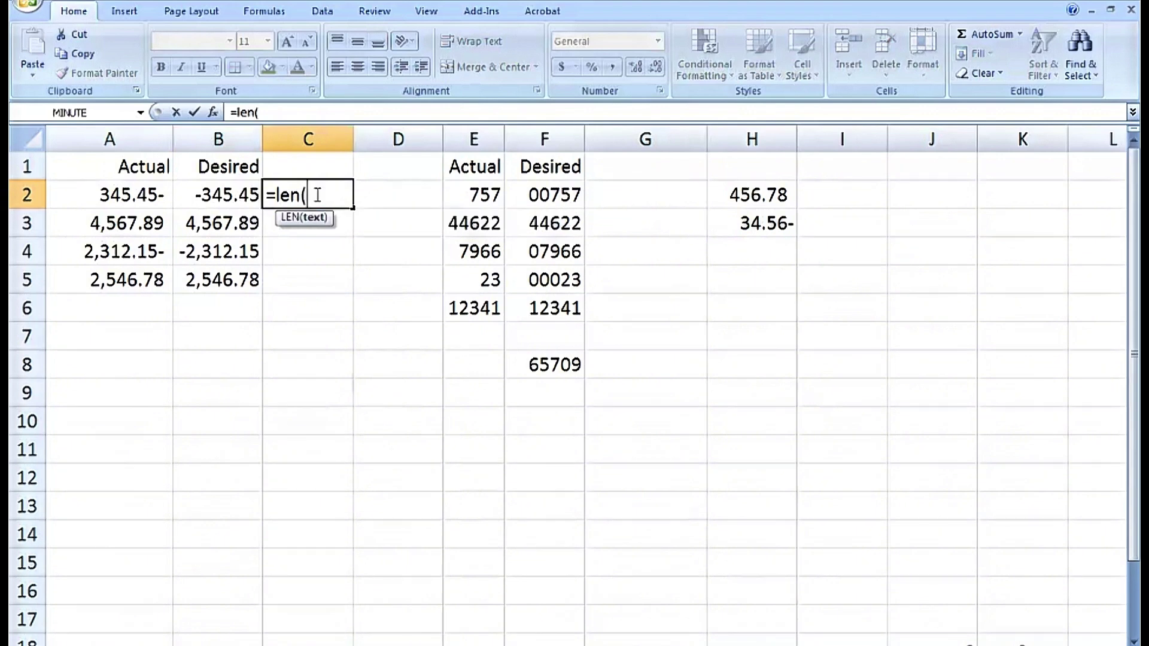
{"action": "left_click", "coordinate": [118, 193]}
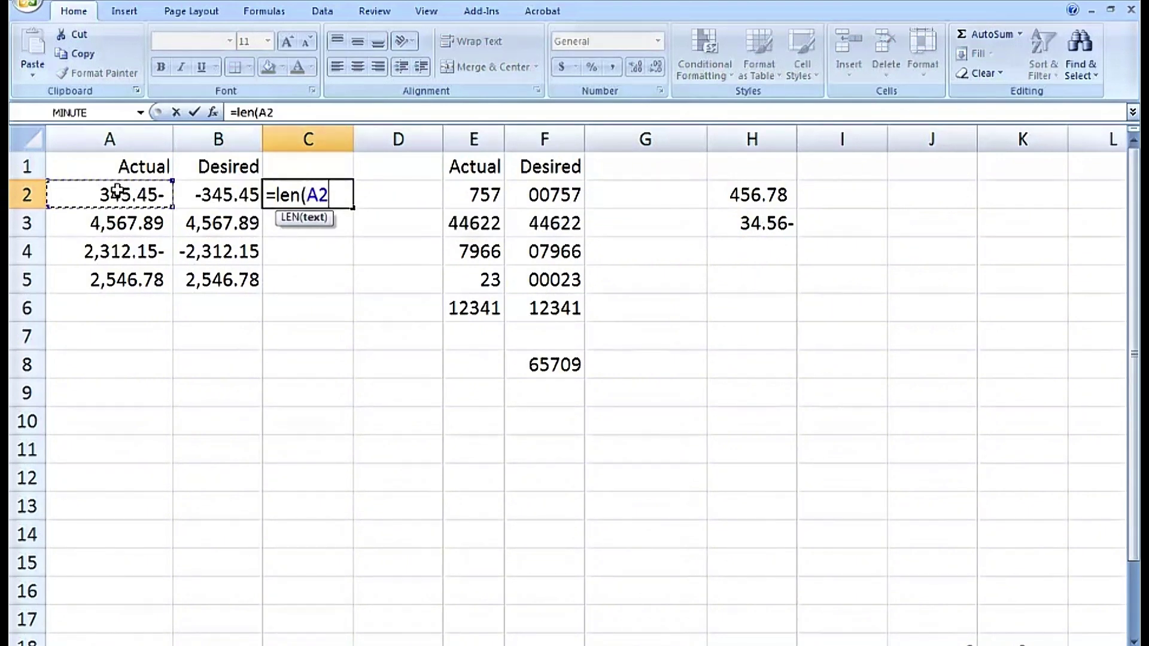
{"action": "key", "text": "ctrl+Return"}
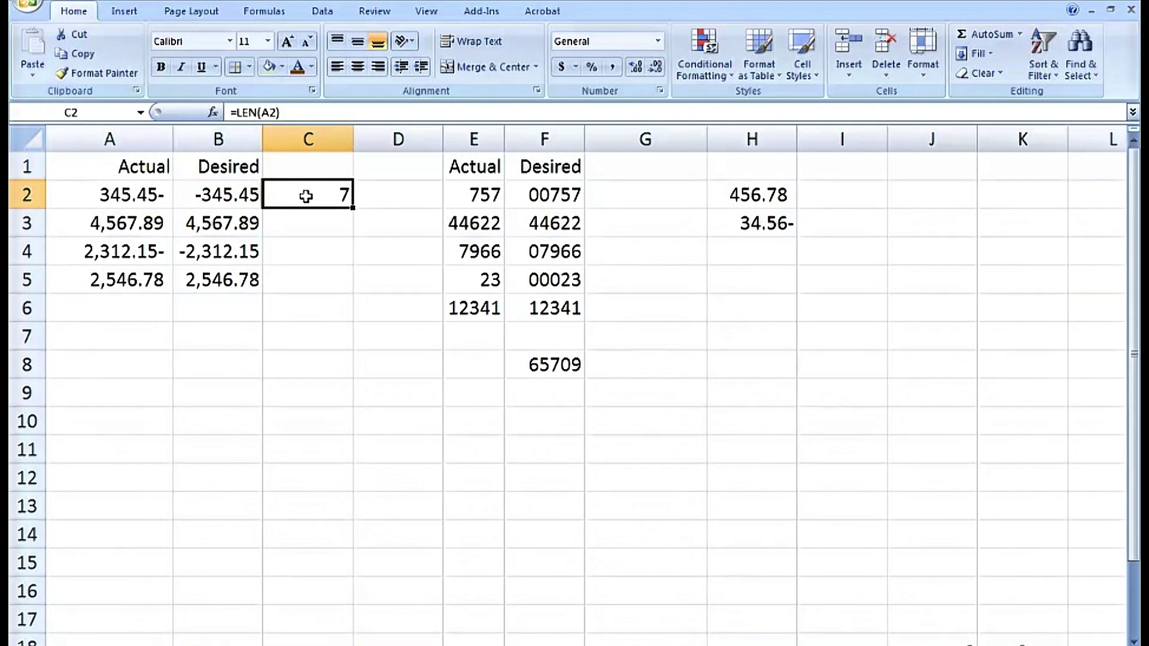
{"action": "key", "text": "Delete"}
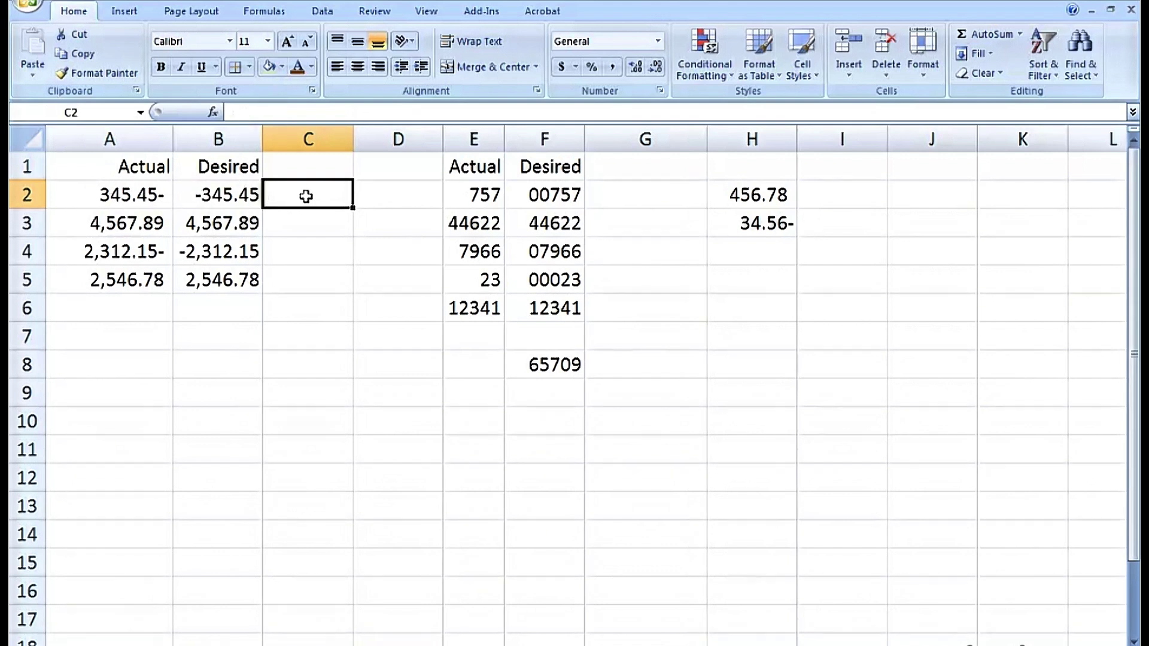
Widen column B to fit a long formula and begin the B2 formula with the condition =if(right(A2,1)="-",
{"action": "left_click", "coordinate": [230, 192]}
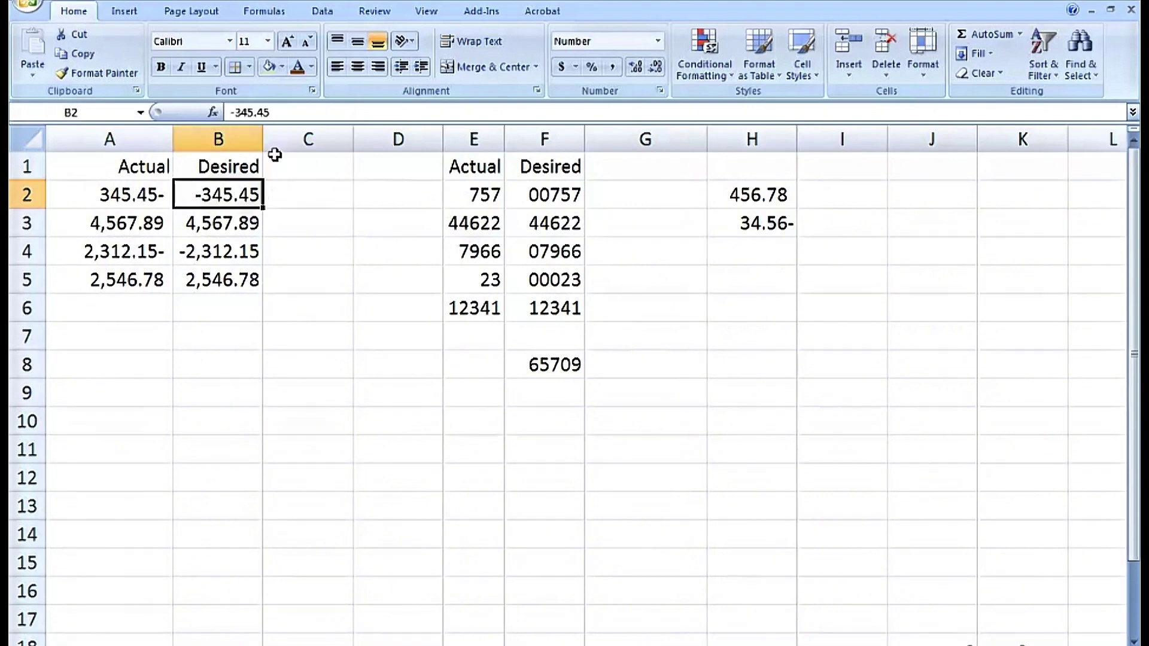
{"action": "left_click_drag", "start_coordinate": [264, 140], "coordinate": [572, 139]}
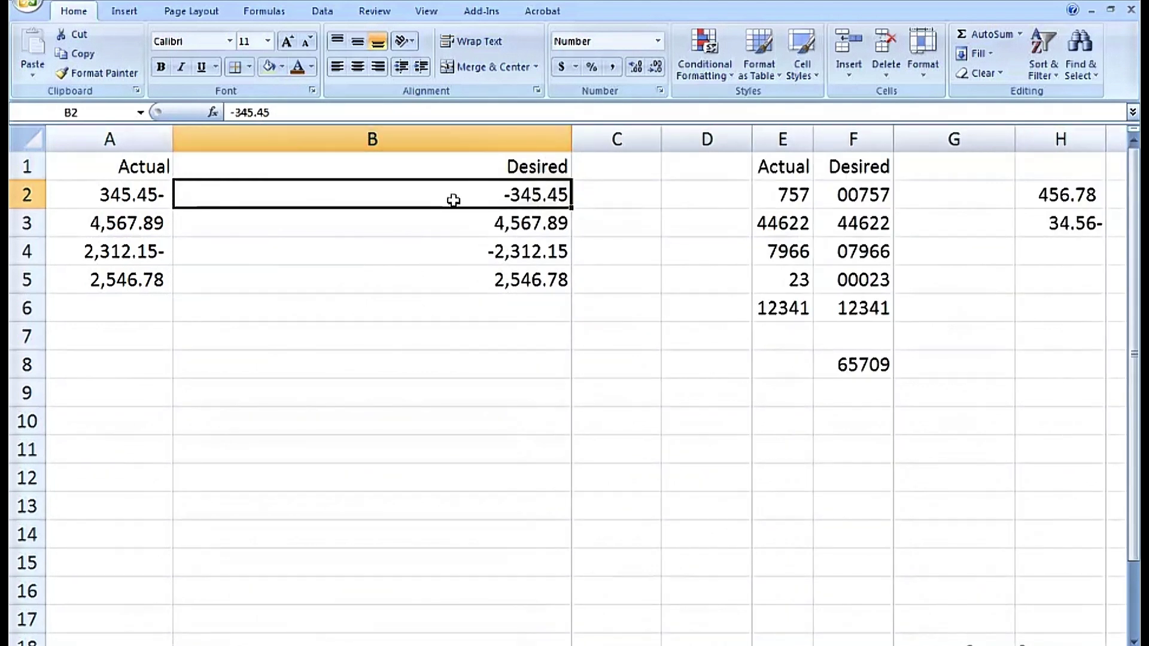
{"action": "type", "text": "=if"}
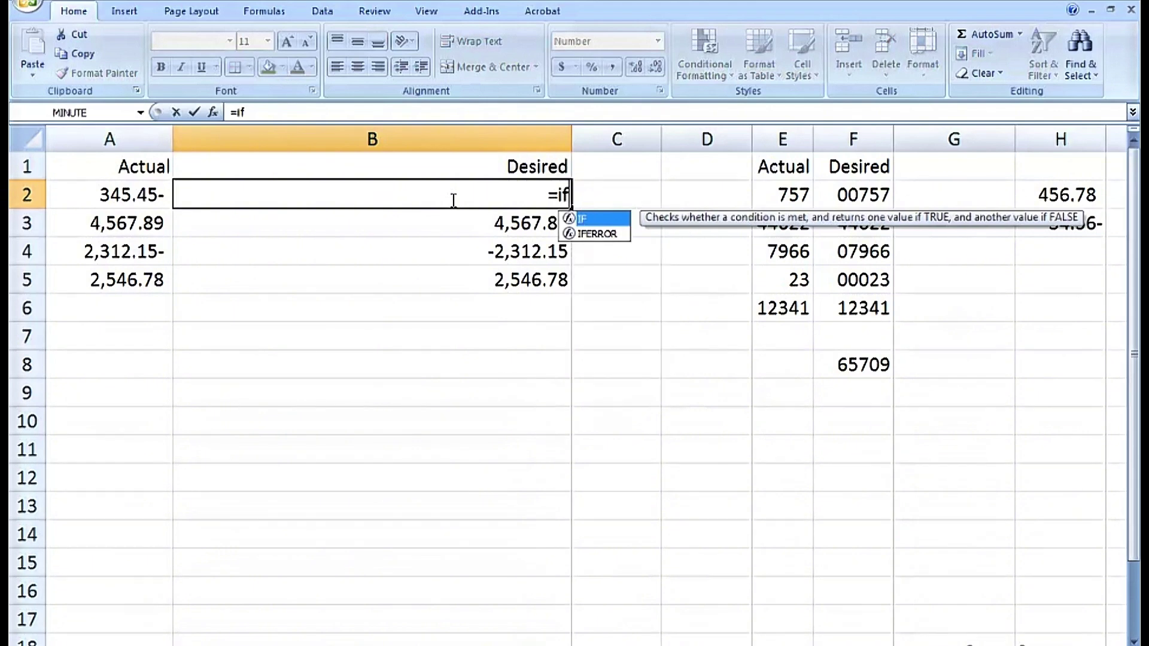
{"action": "type", "text": "("}
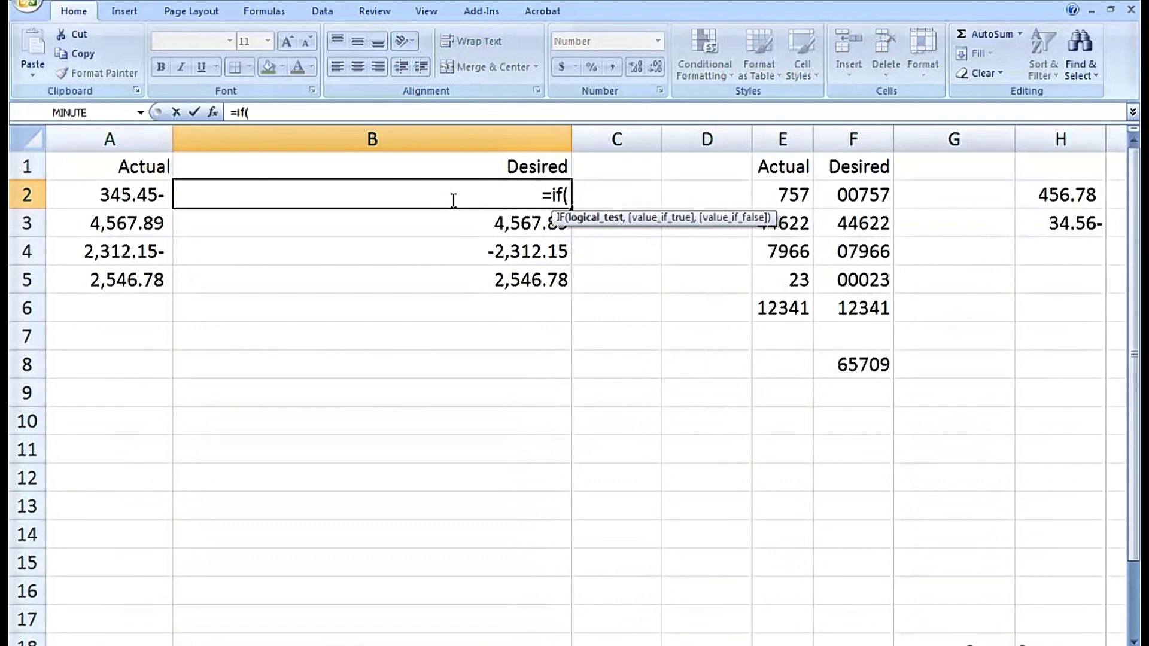
{"action": "type", "text": "right("}
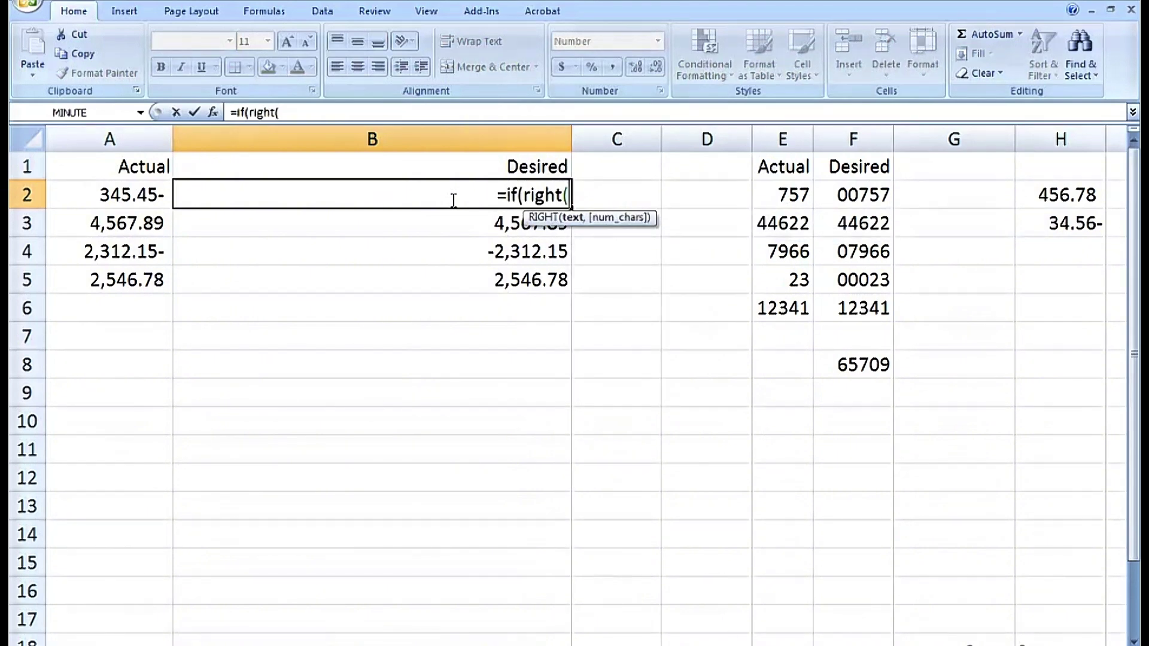
{"action": "left_click", "coordinate": [122, 195]}
{"action": "type", "text": ","}
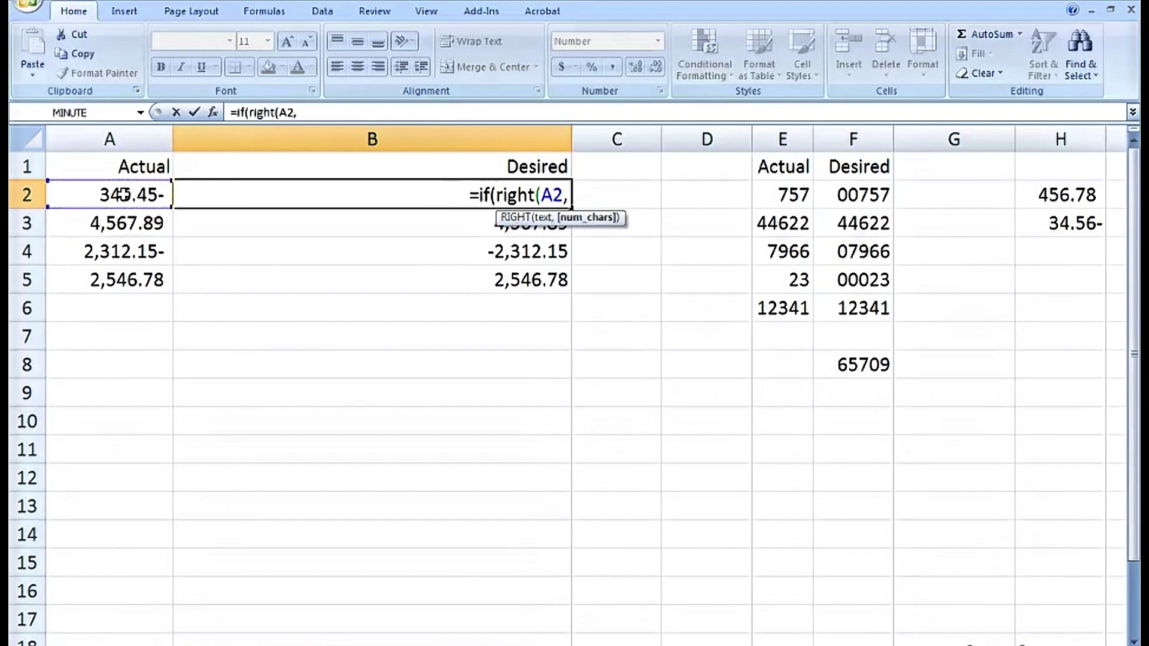
{"action": "type", "text": "1"}
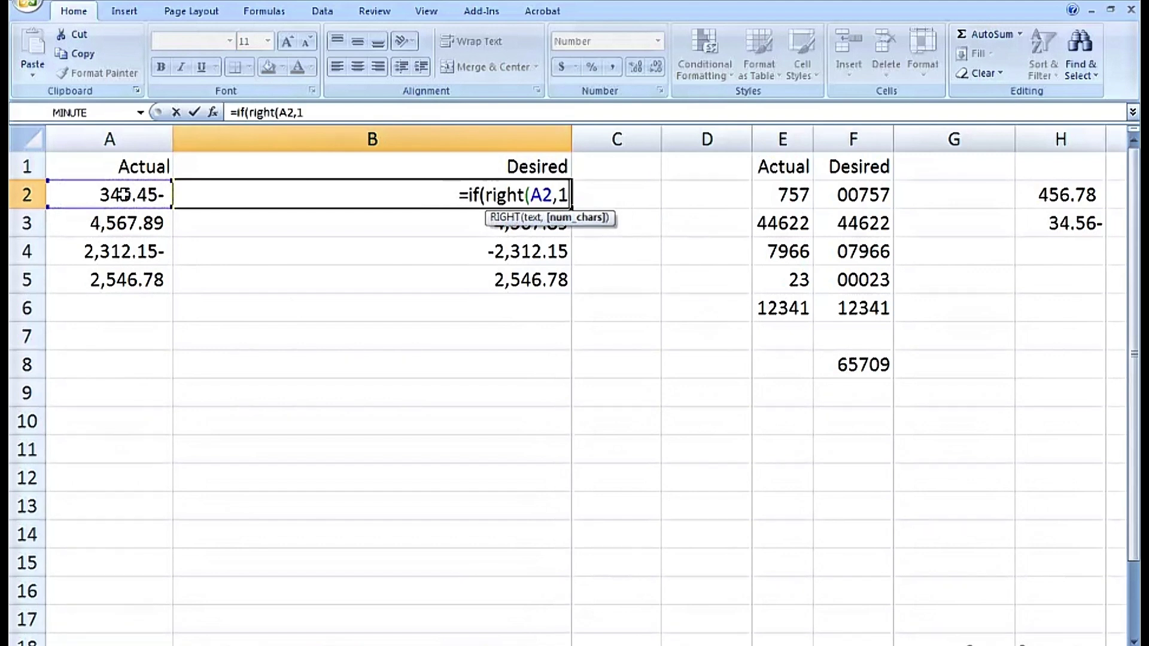
{"action": "type", "text": ")="}
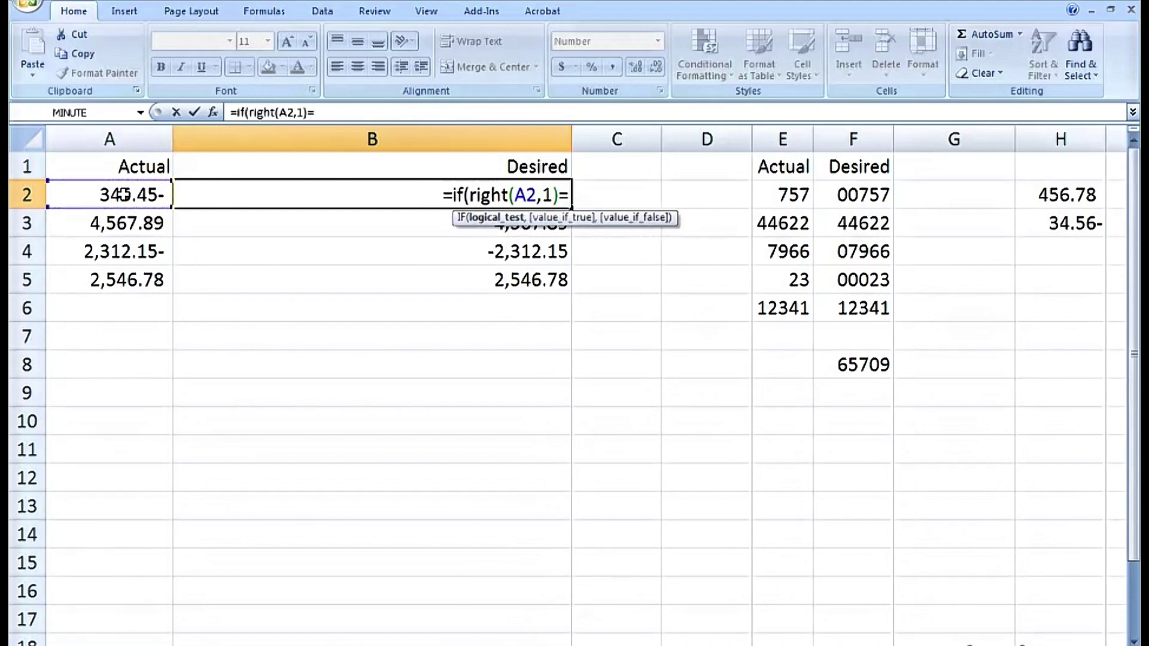
{"action": "type", "text": "\""}
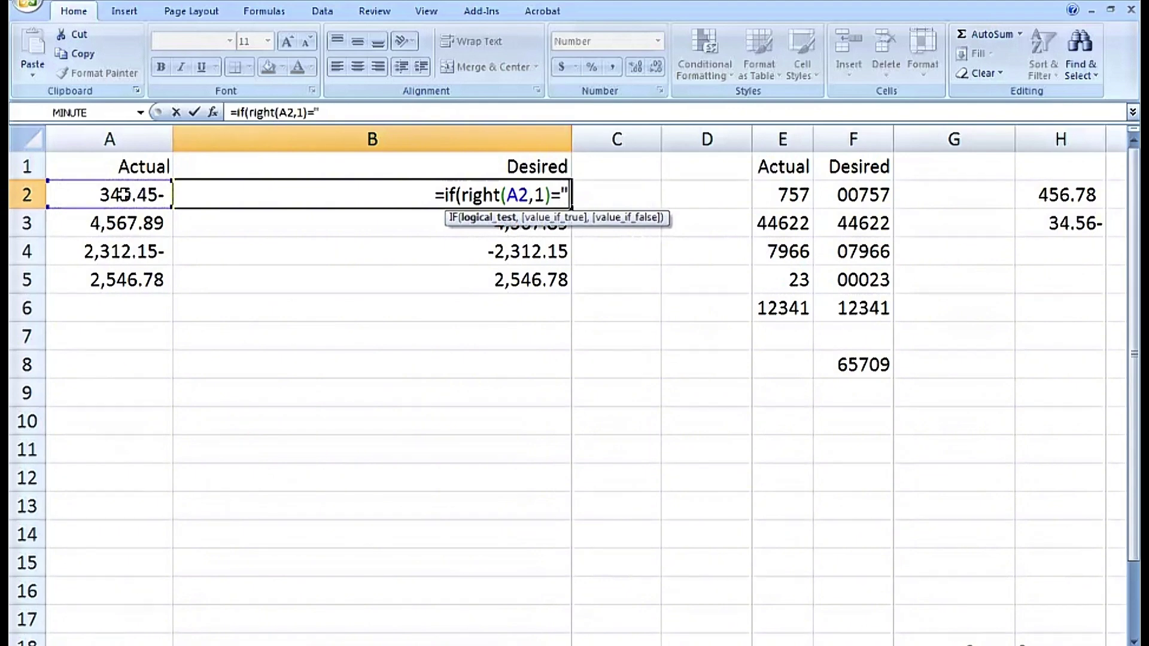
{"action": "type", "text": "-\","}
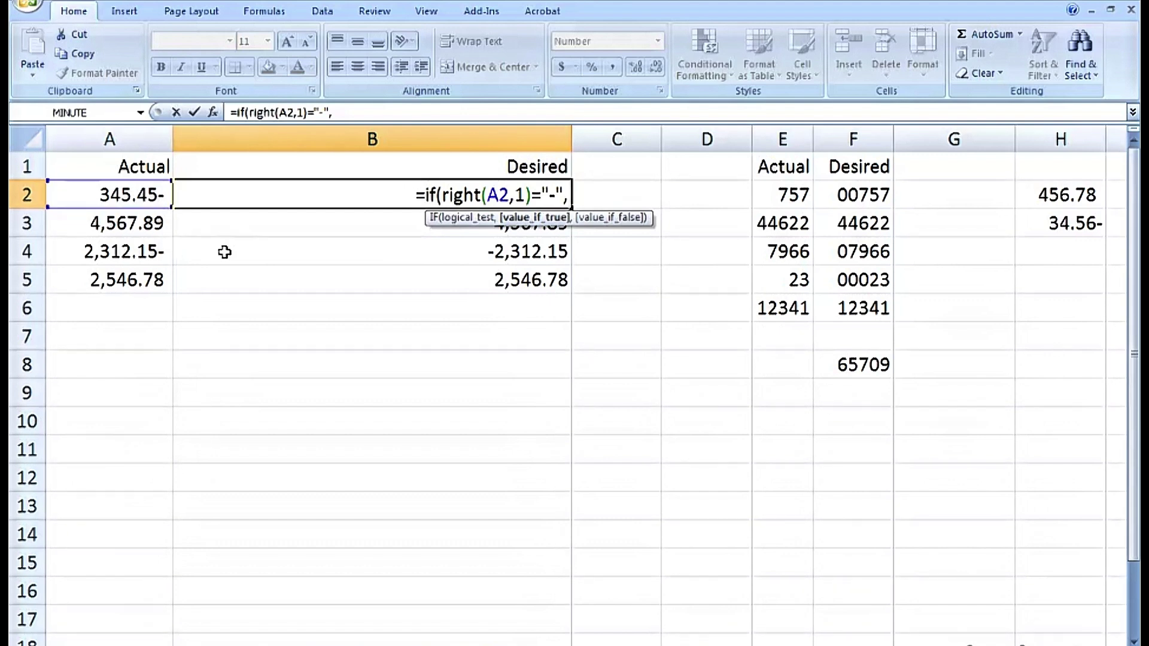
Add left(A2,len(A2)-1) as the value-if-true part of the B2 formula to strip the trailing minus sign
{"action": "type", "text": "le"}
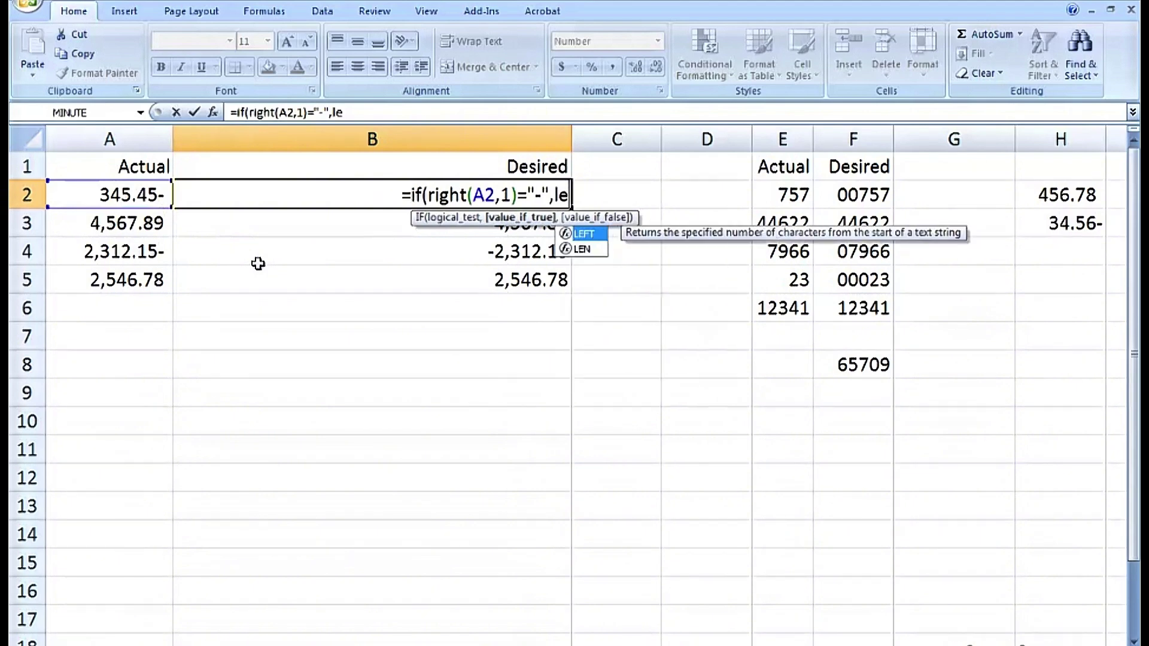
{"action": "type", "text": "ft("}
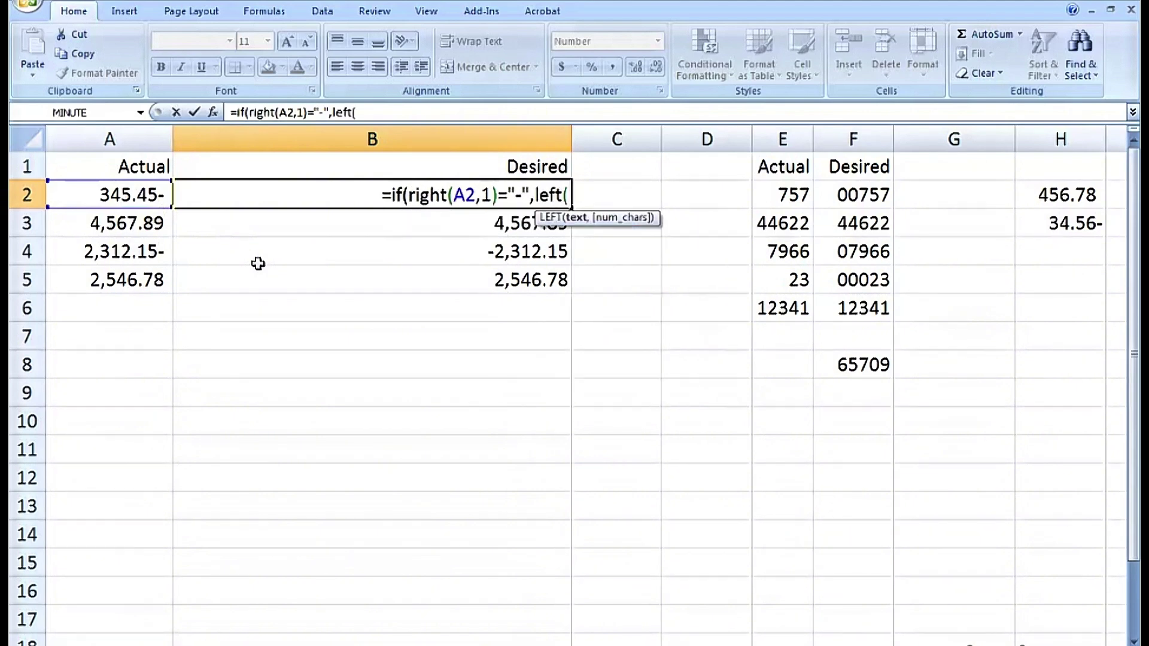
{"action": "left_click", "coordinate": [137, 195]}
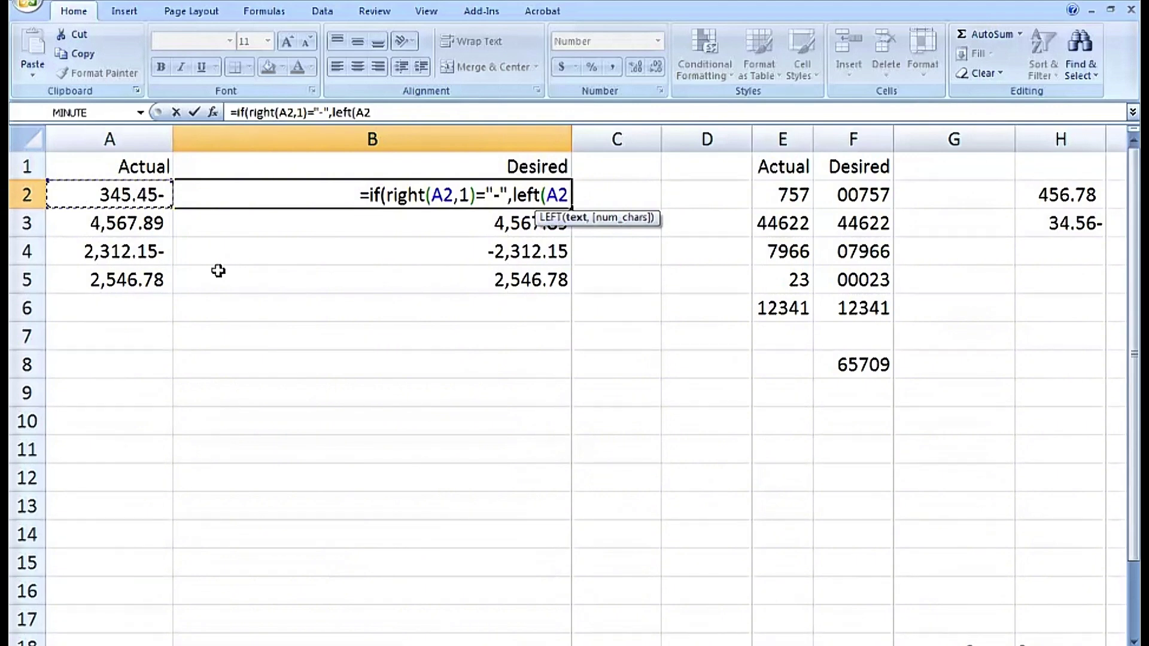
{"action": "type", "text": ","}
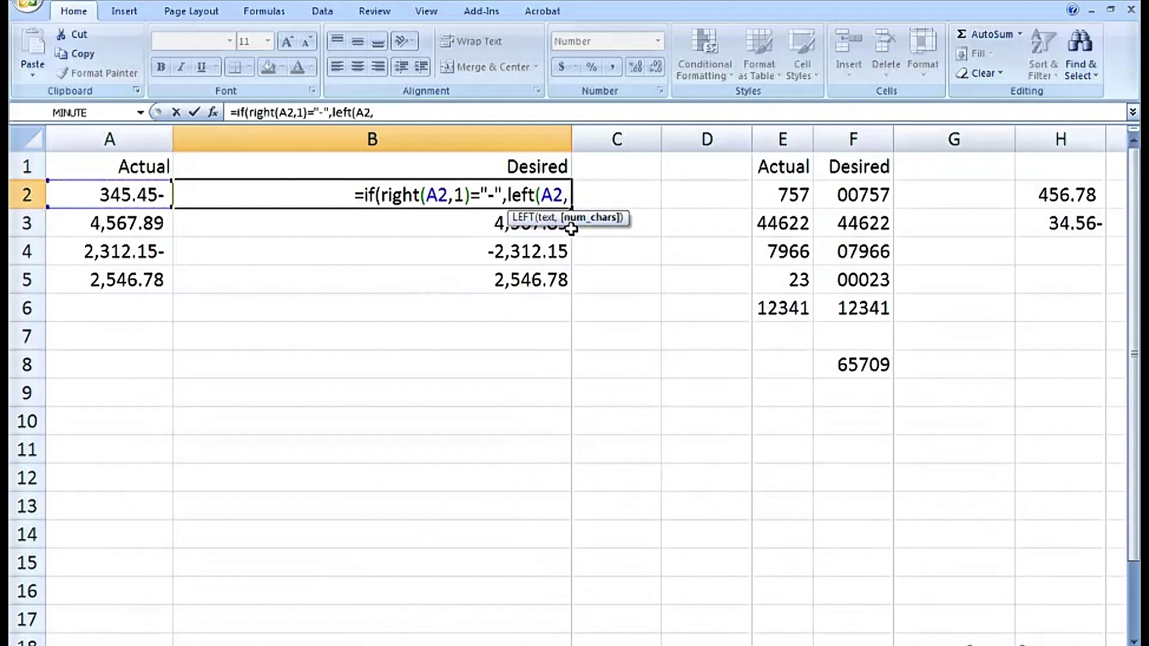
{"action": "type", "text": "len("}
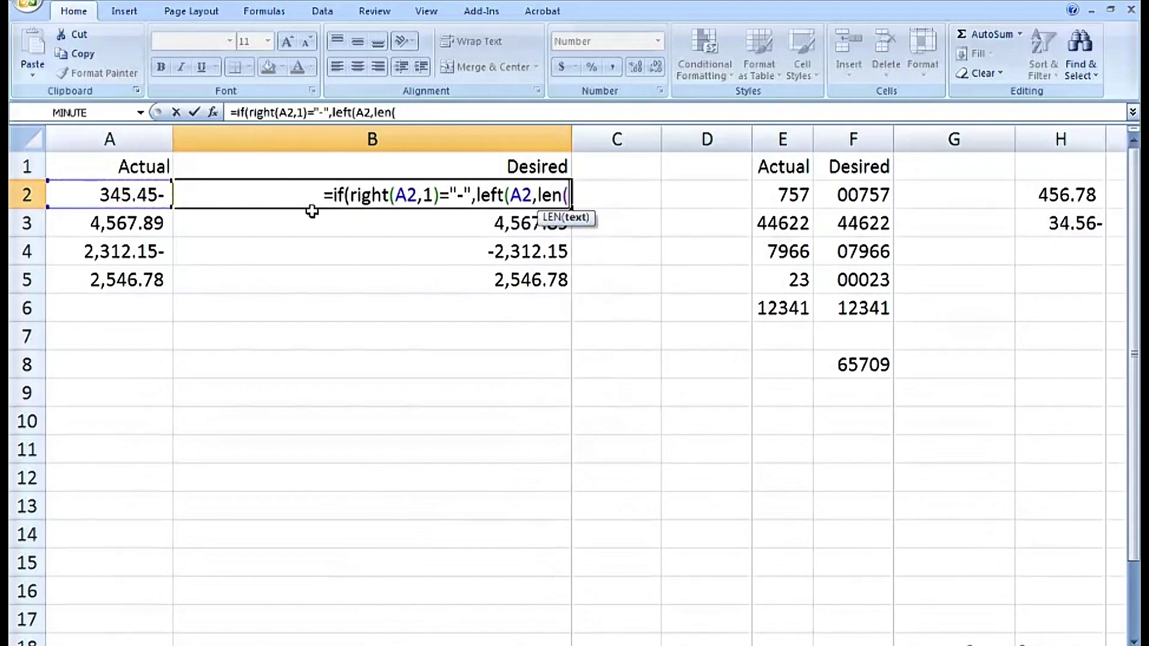
{"action": "left_click", "coordinate": [147, 195]}
{"action": "type", "text": ")-"}
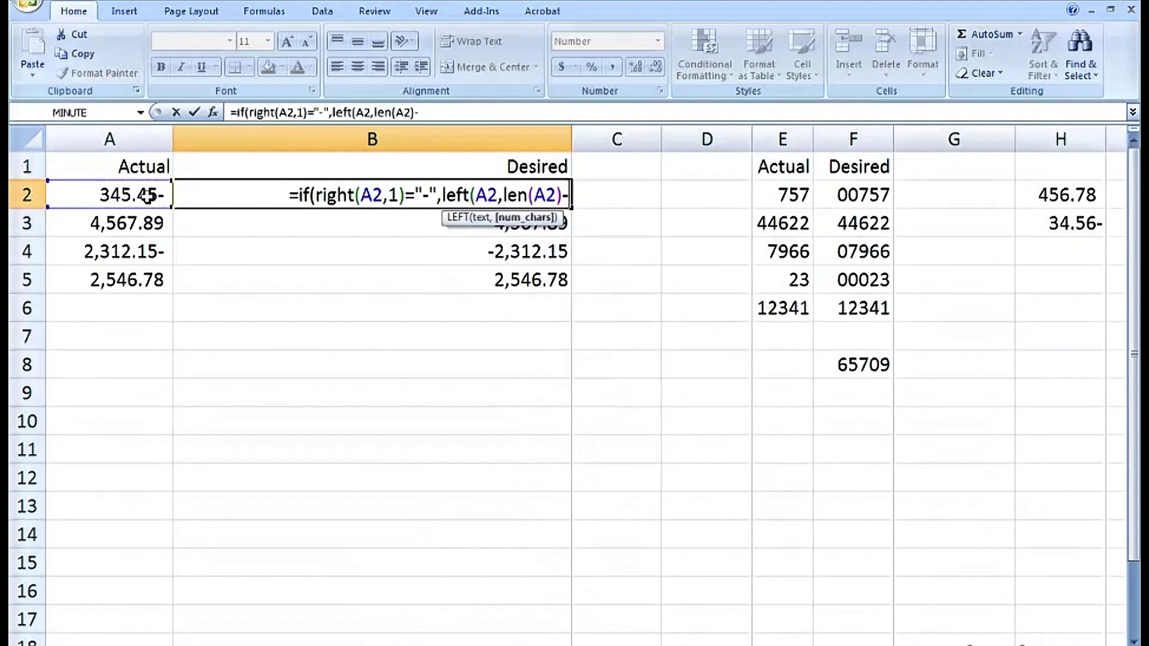
{"action": "type", "text": "1)"}
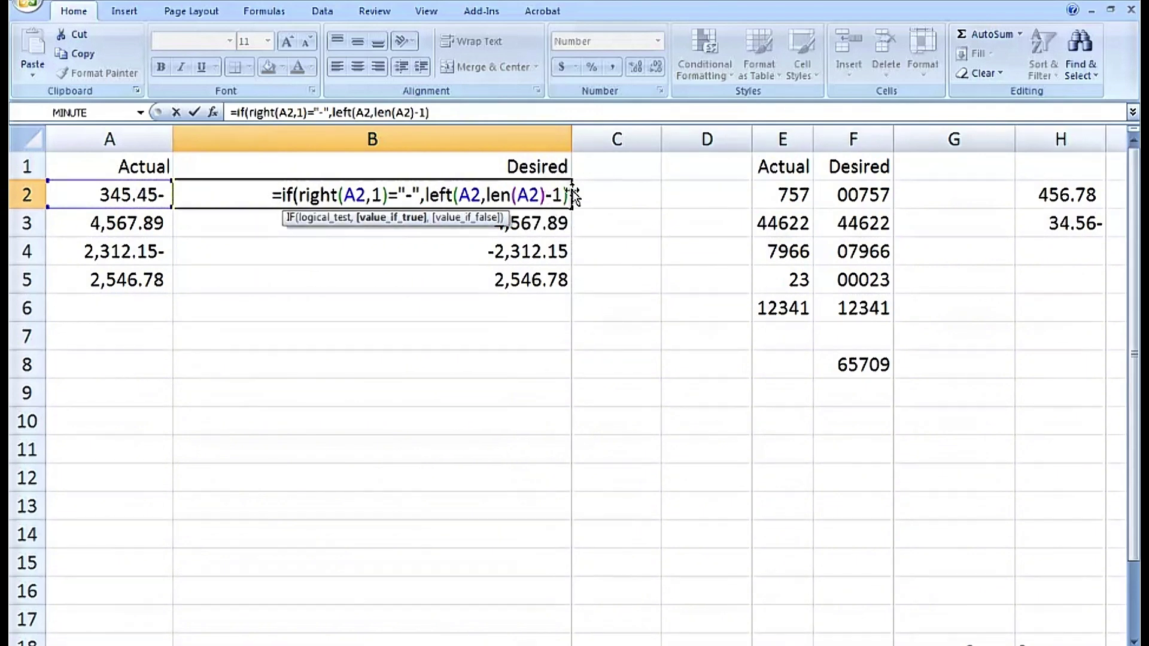
{"action": "left_click_drag", "start_coordinate": [566, 192], "coordinate": [426, 194]}
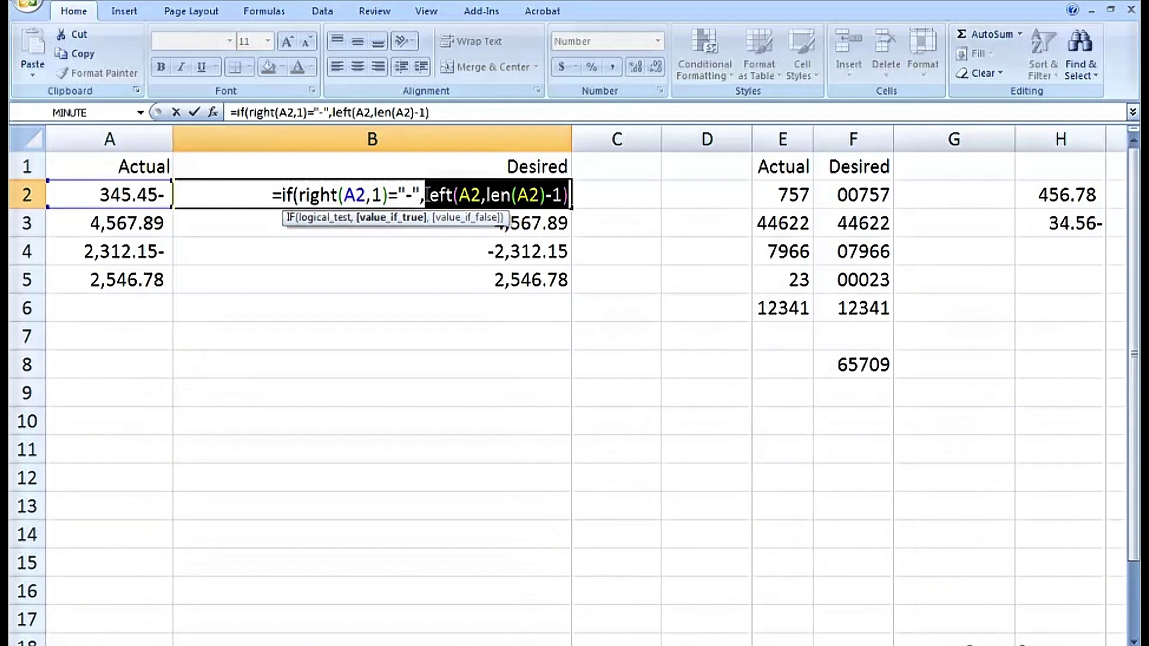
{"action": "left_click_drag", "start_coordinate": [426, 194], "coordinate": [572, 195]}
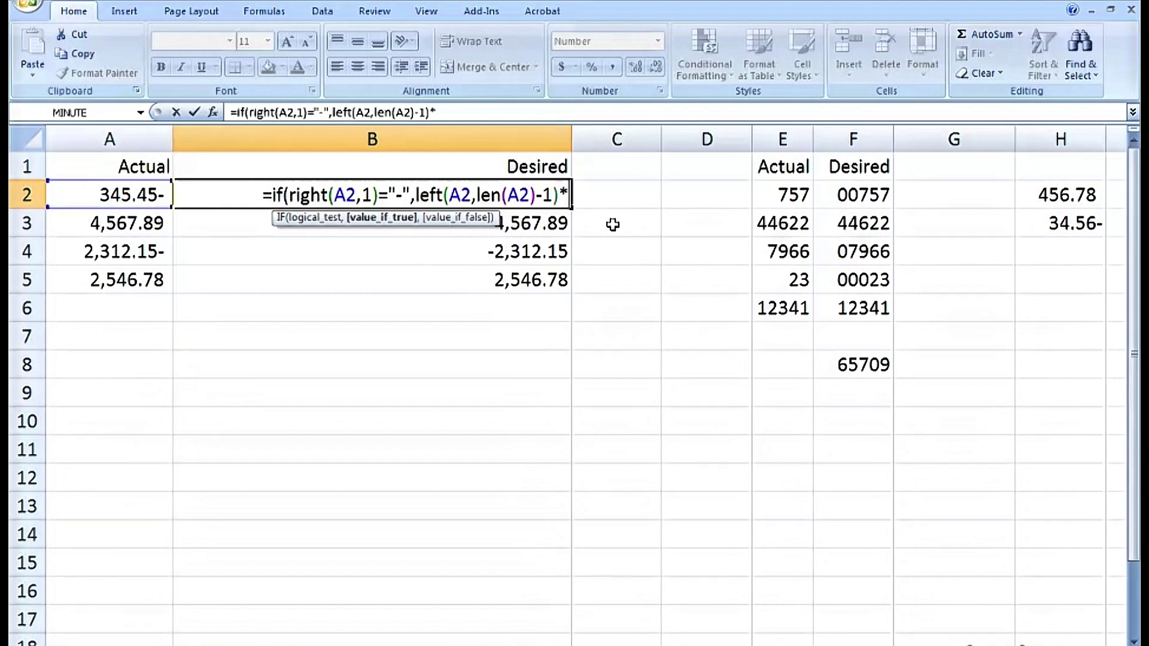
Complete the B2 formula by multiplying the stripped value by -1 and returning A2 as the value if false
{"action": "type", "text": "*-1,"}
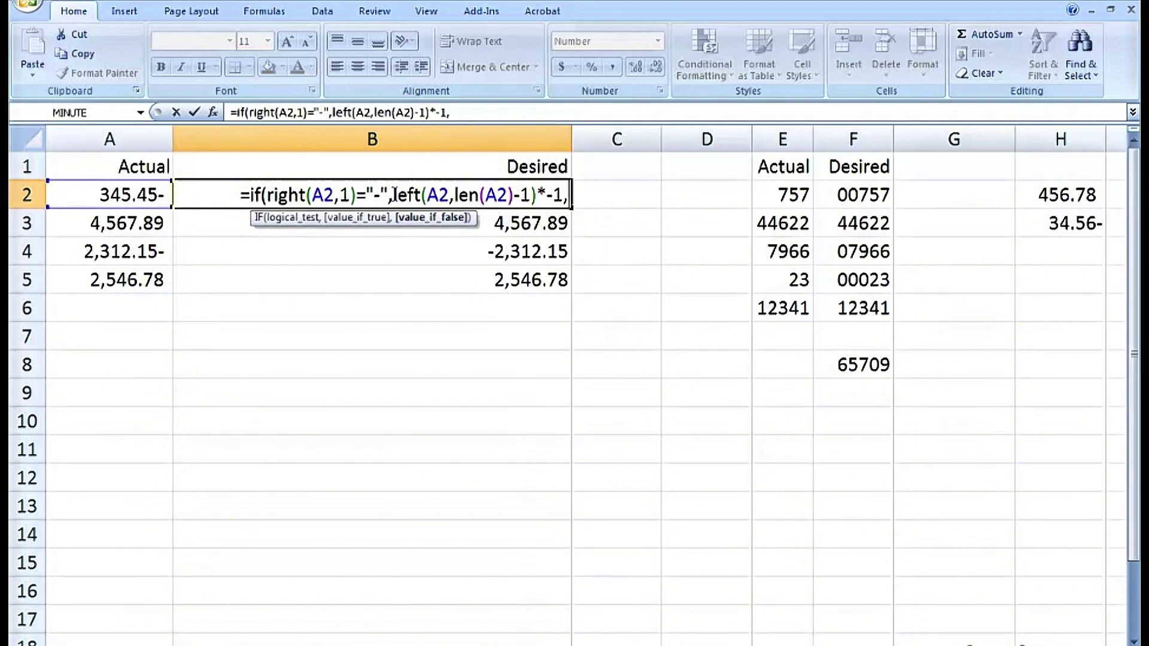
{"action": "left_click_drag", "start_coordinate": [394, 195], "coordinate": [566, 199]}
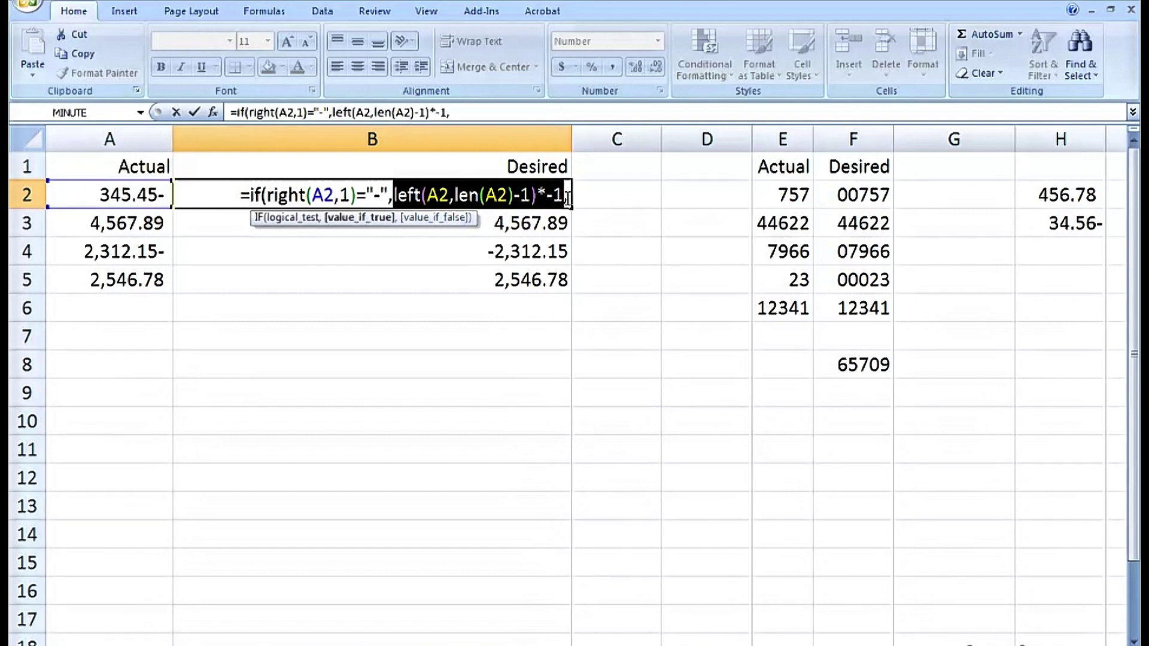
{"action": "left_click", "coordinate": [568, 197]}
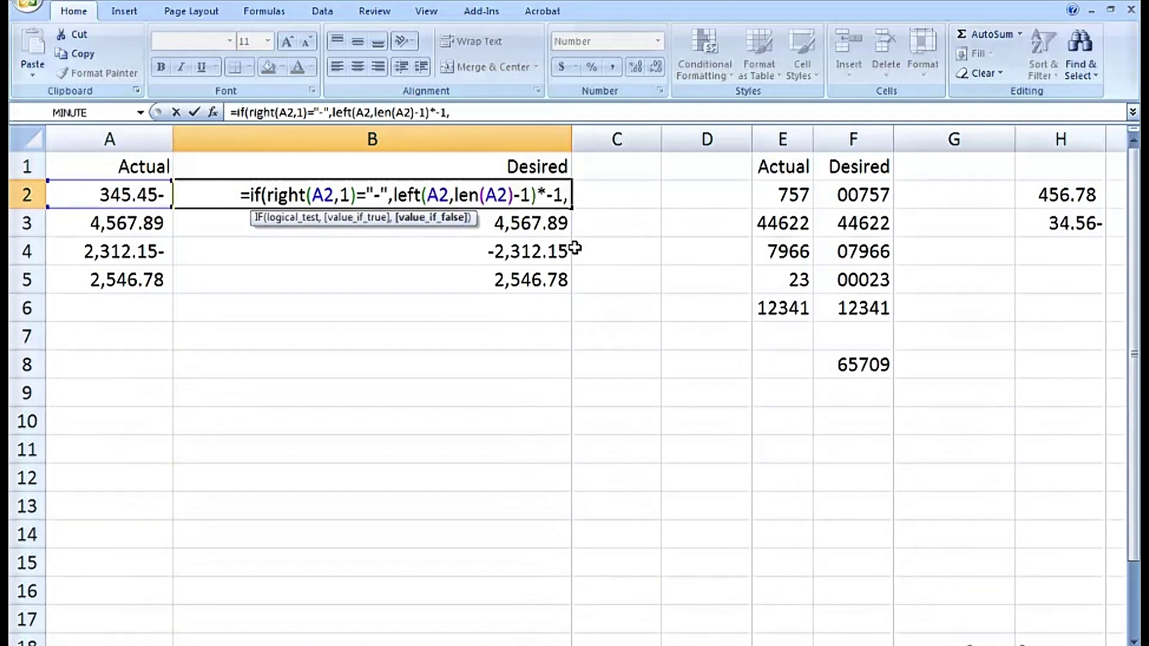
{"action": "left_click", "coordinate": [121, 193]}
{"action": "type", "text": ")"}
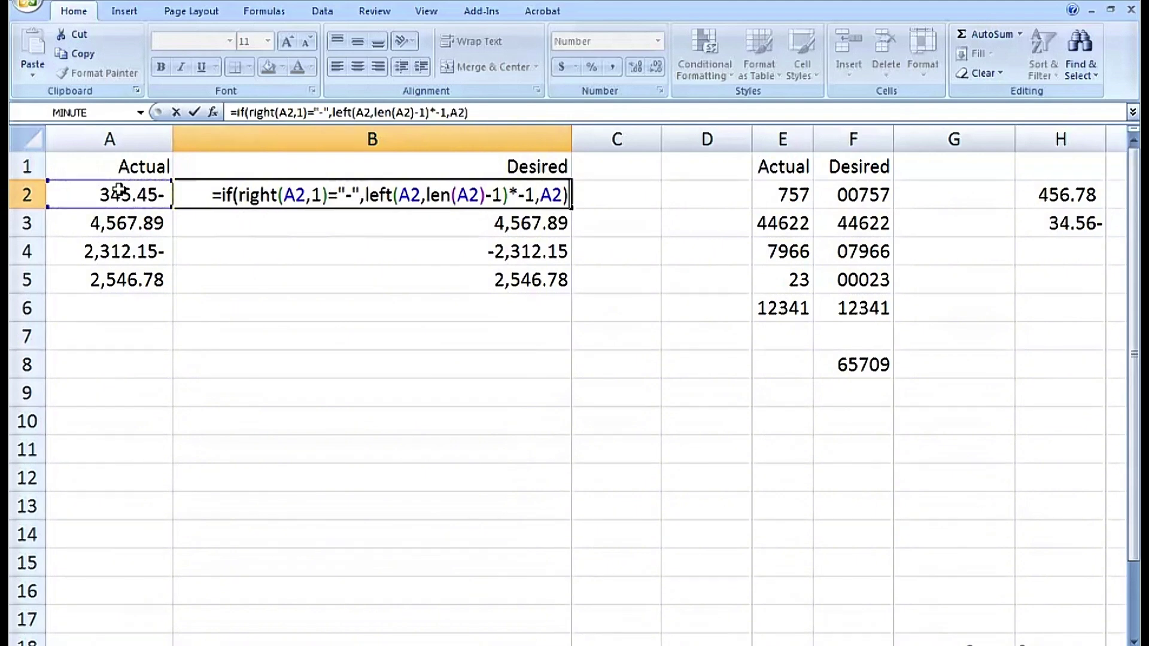
{"action": "key", "text": "Return"}
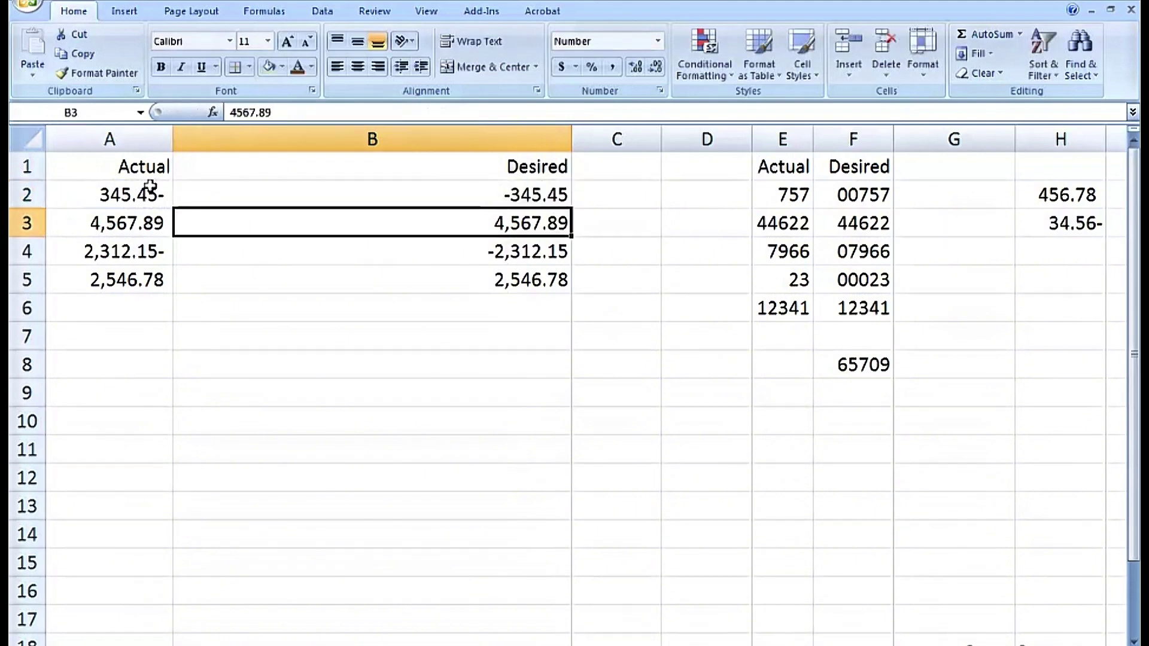
Format B2 to show negative numbers in black parentheses, (1,234.10), and fill its formula down through B5
{"action": "left_click", "coordinate": [227, 191]}
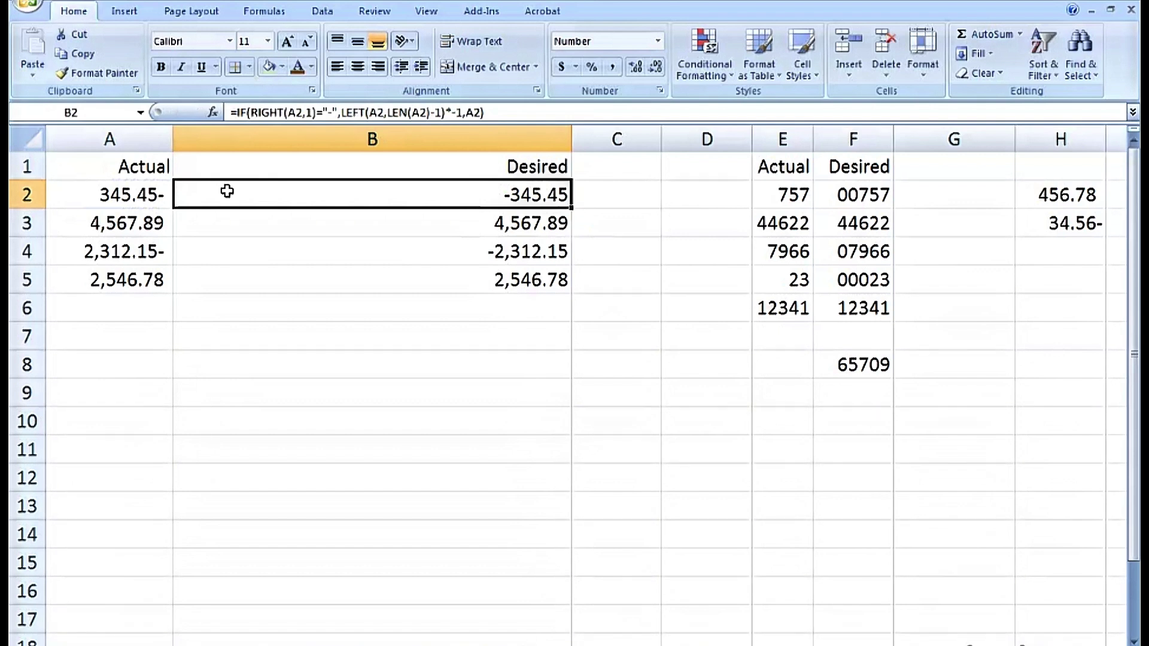
{"action": "right_click", "coordinate": [227, 192]}
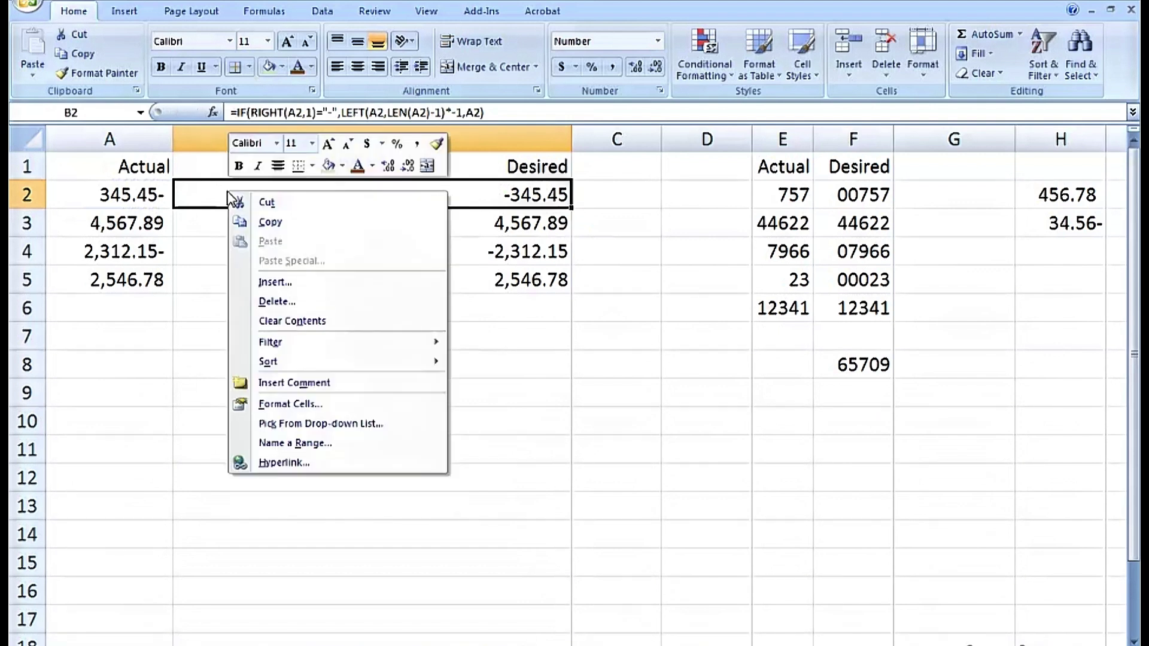
{"action": "left_click", "coordinate": [277, 406]}
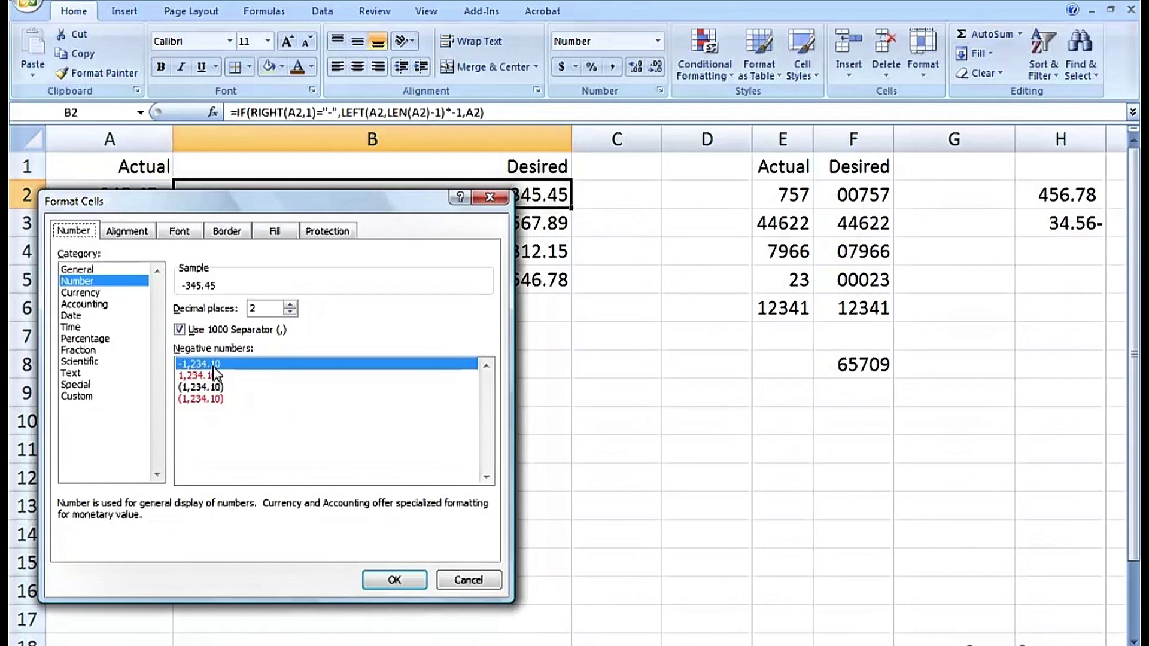
{"action": "left_click_drag", "start_coordinate": [239, 206], "coordinate": [243, 234]}
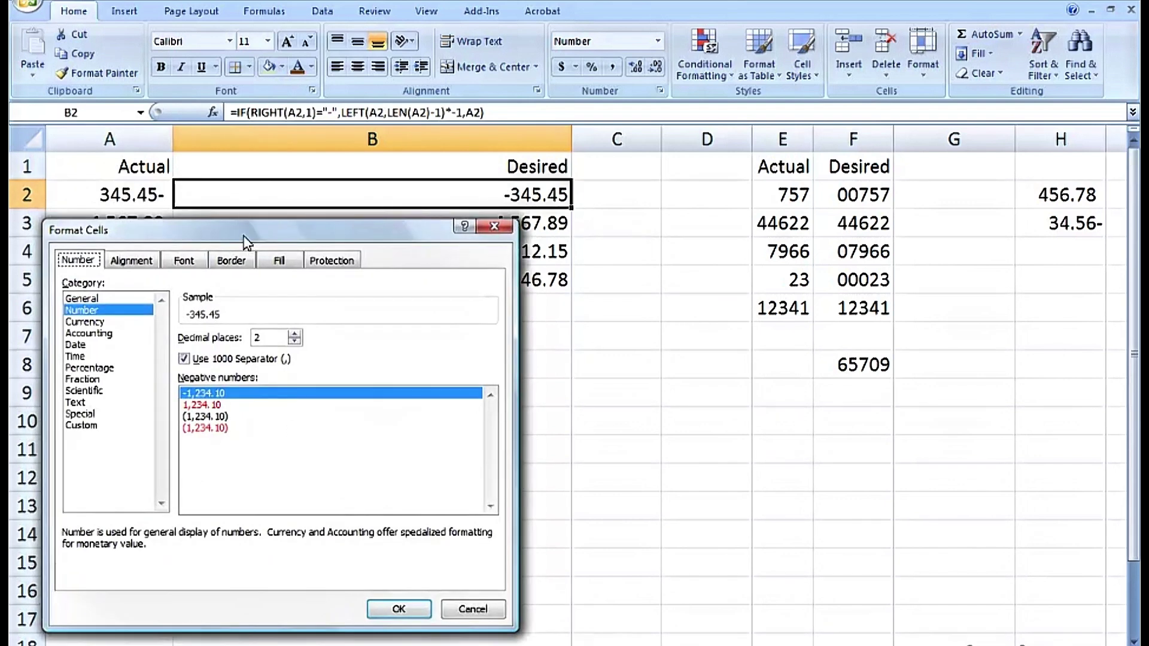
{"action": "left_click", "coordinate": [212, 405]}
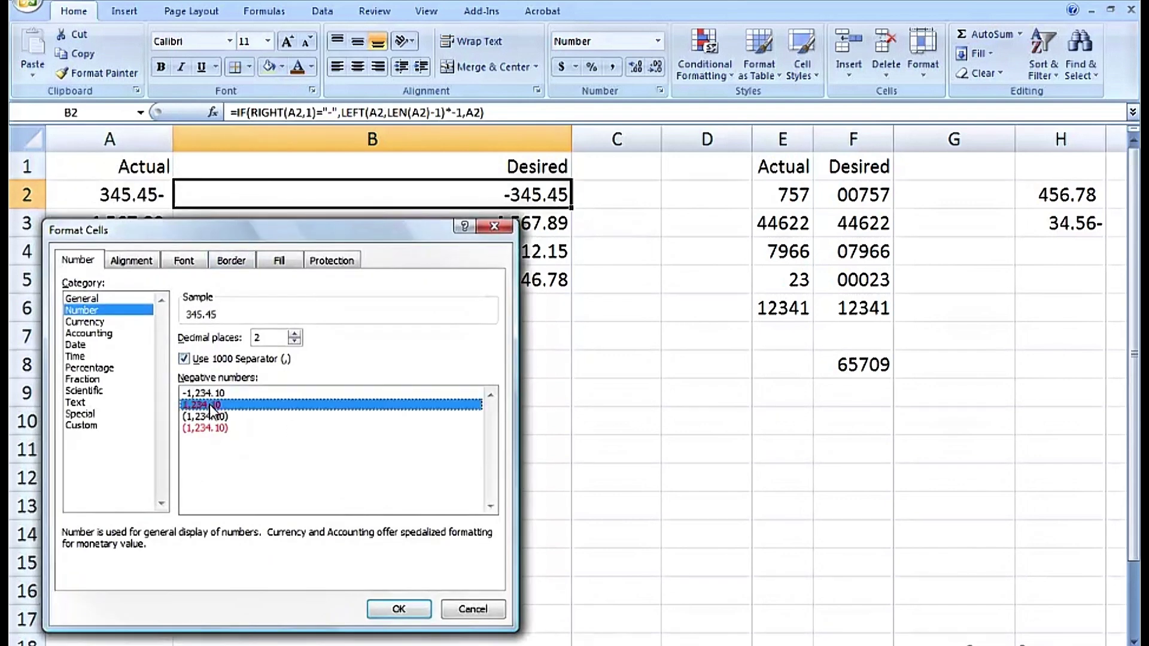
{"action": "left_click", "coordinate": [212, 417]}
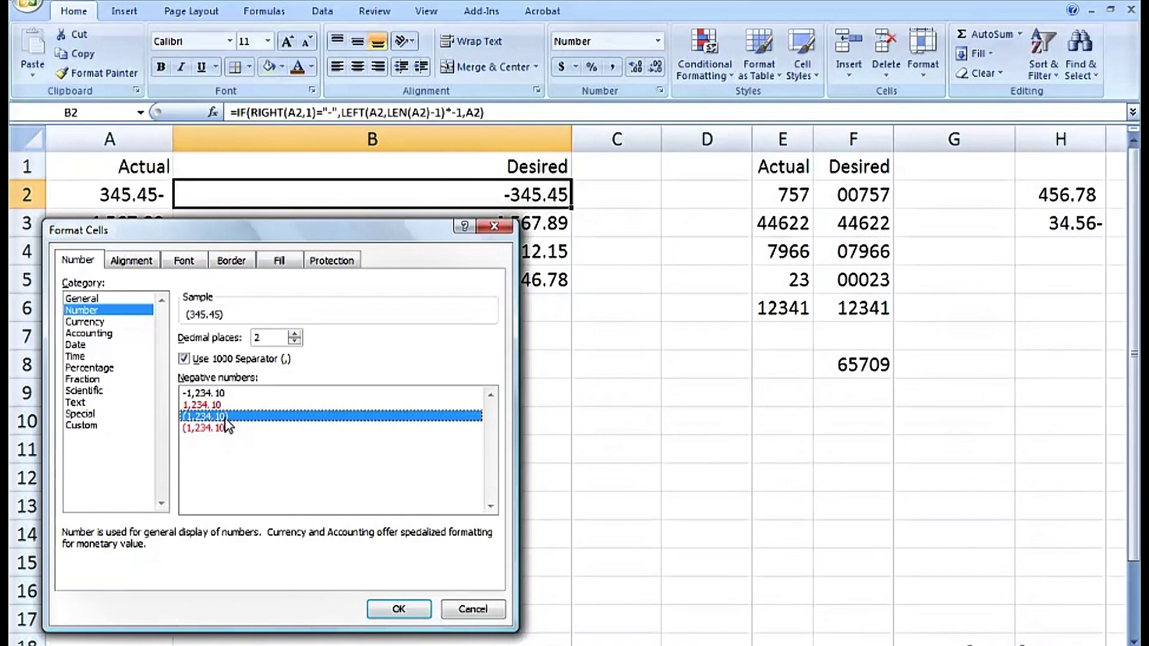
{"action": "left_click", "coordinate": [397, 610]}
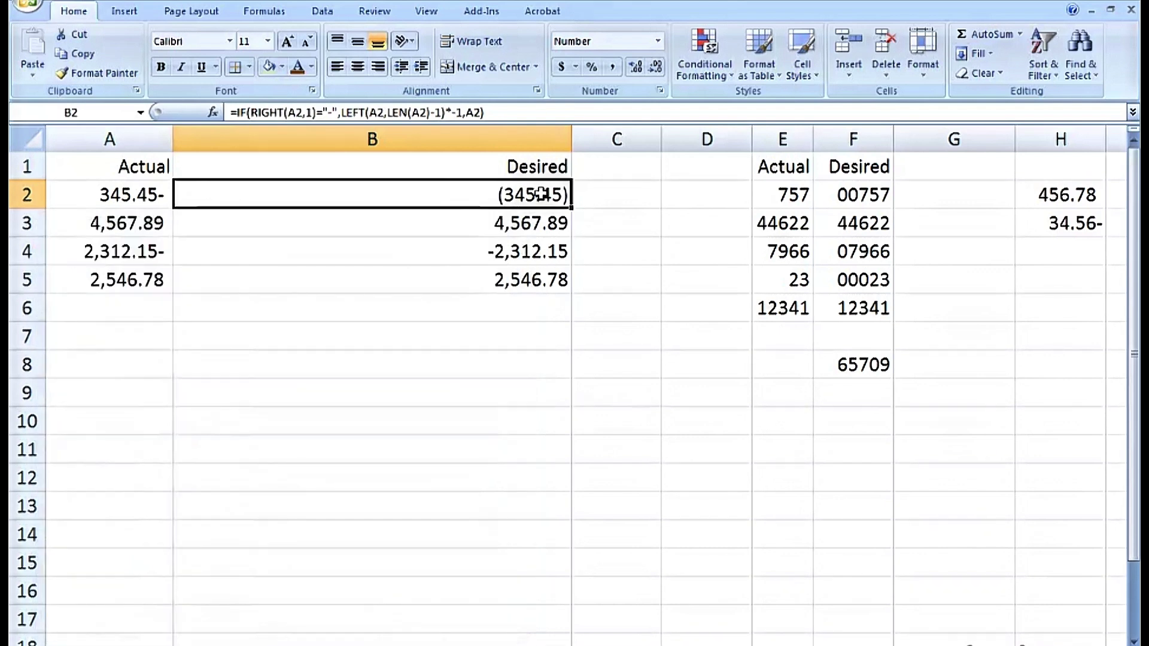
{"action": "left_click_drag", "start_coordinate": [572, 208], "coordinate": [567, 290]}
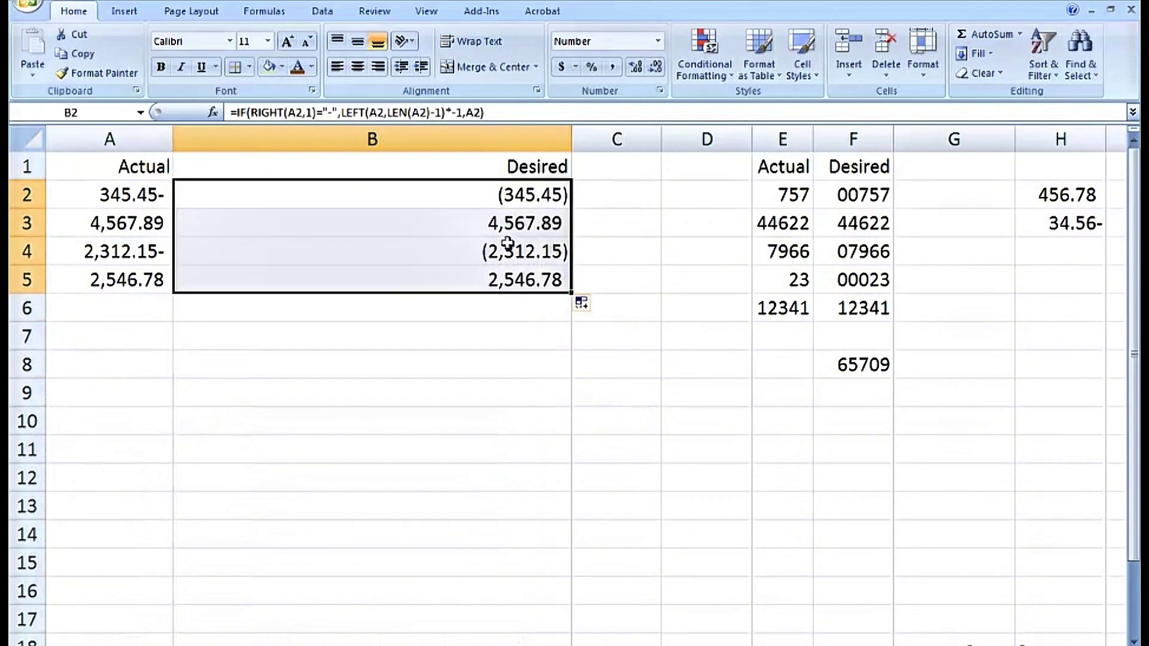
{"action": "left_click", "coordinate": [492, 306]}
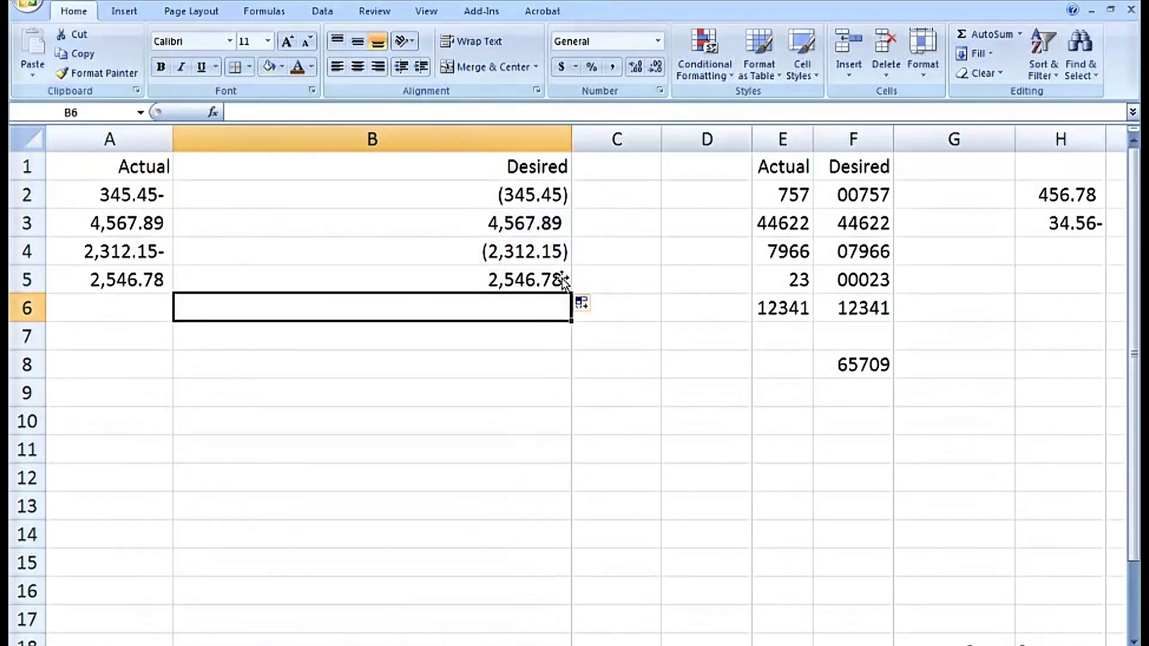
Test that the converted value works in calculations with the formula =B2*2 in cell B7
{"action": "left_click", "coordinate": [505, 335]}
{"action": "type", "text": "="}
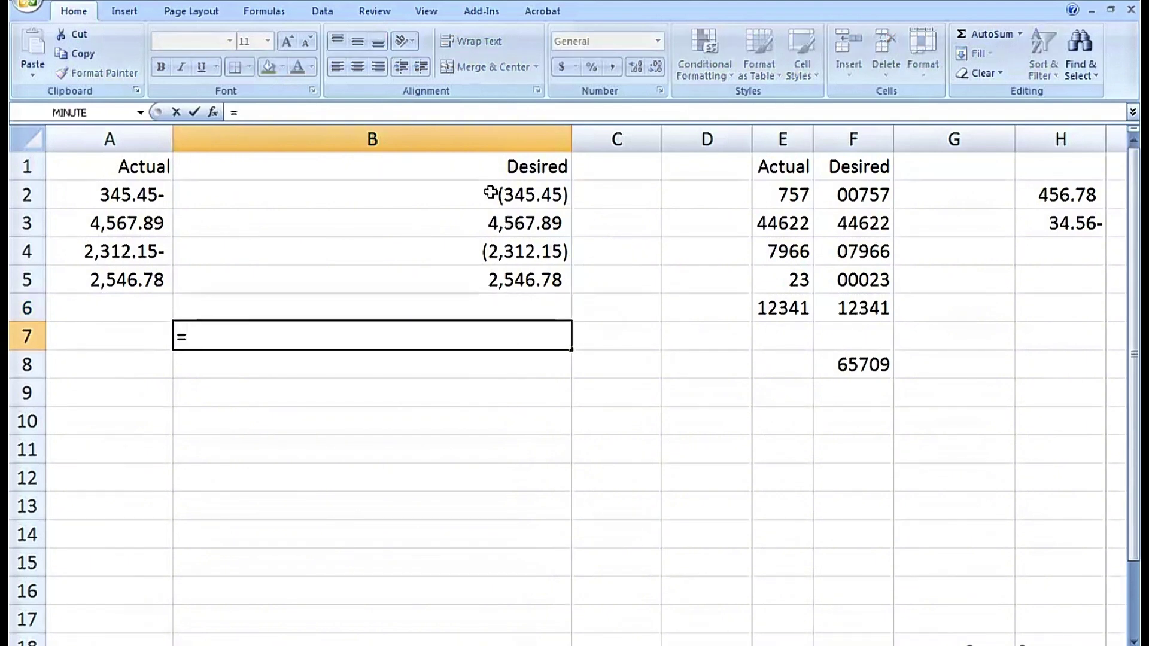
{"action": "left_click", "coordinate": [491, 193]}
{"action": "type", "text": "*2"}
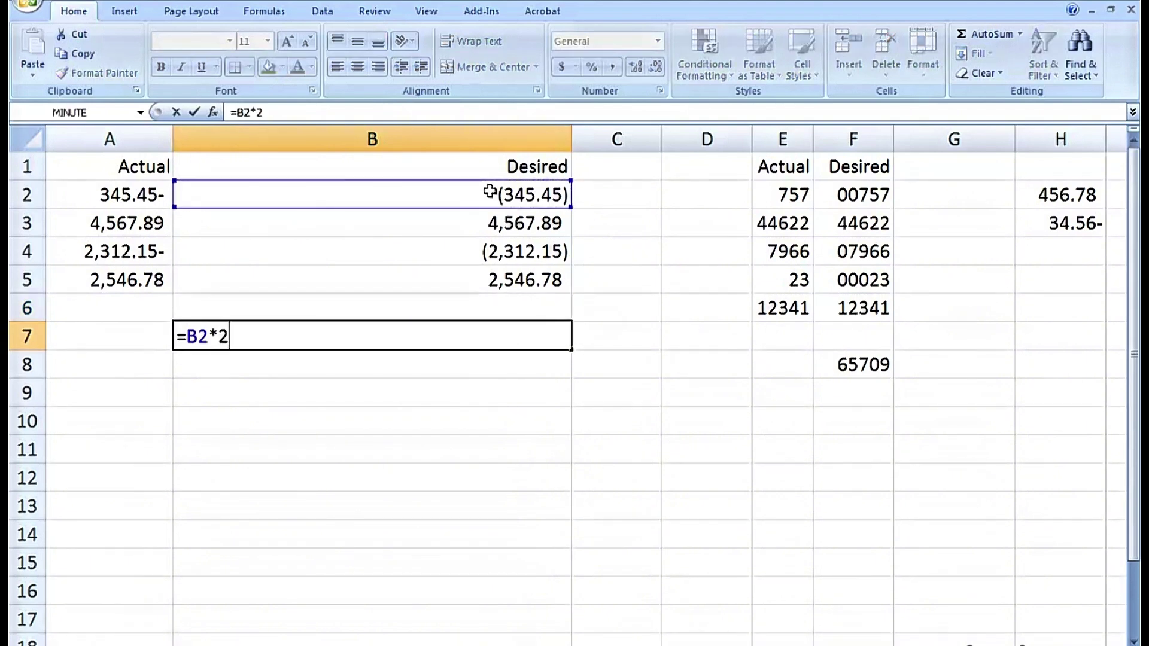
{"action": "key", "text": "Return"}
{"action": "left_click", "coordinate": [464, 336]}
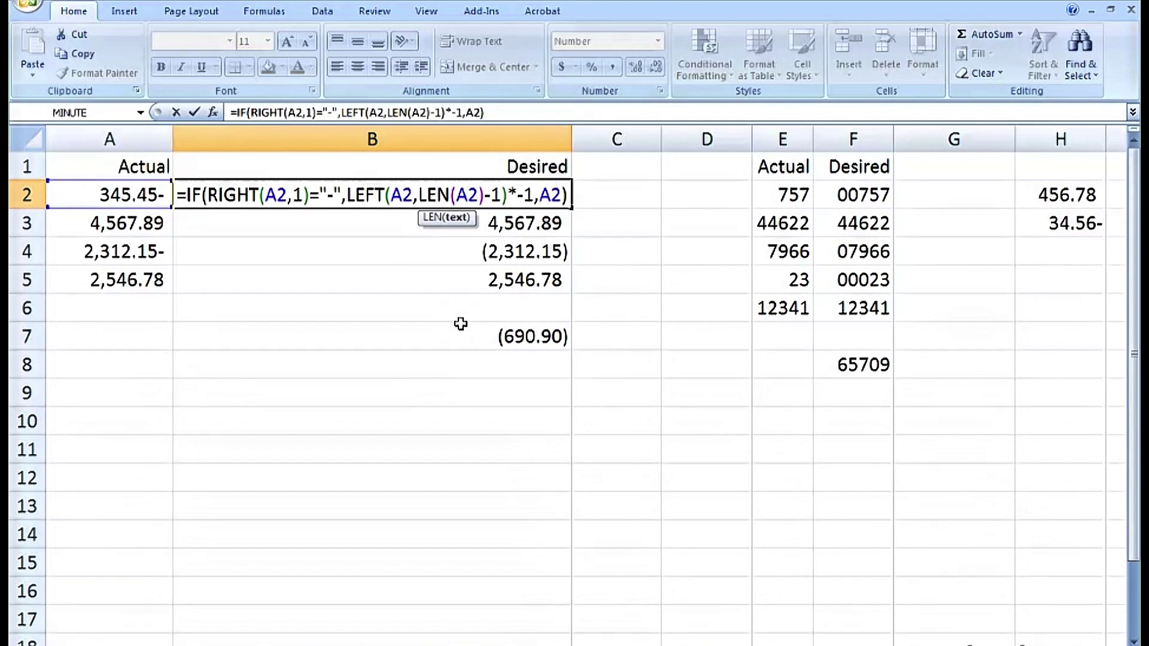
Leave the B2 formula as it is and narrow column B to just fit its values
{"action": "key", "text": "ctrl+Return"}
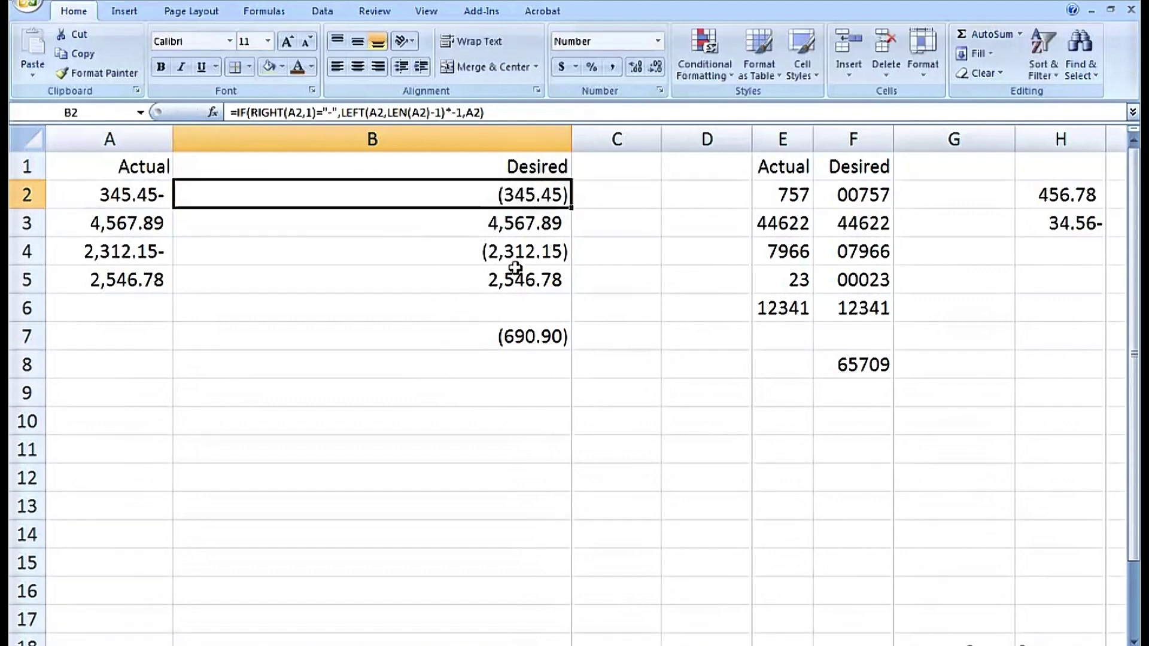
{"action": "left_click_drag", "start_coordinate": [569, 141], "coordinate": [253, 141]}
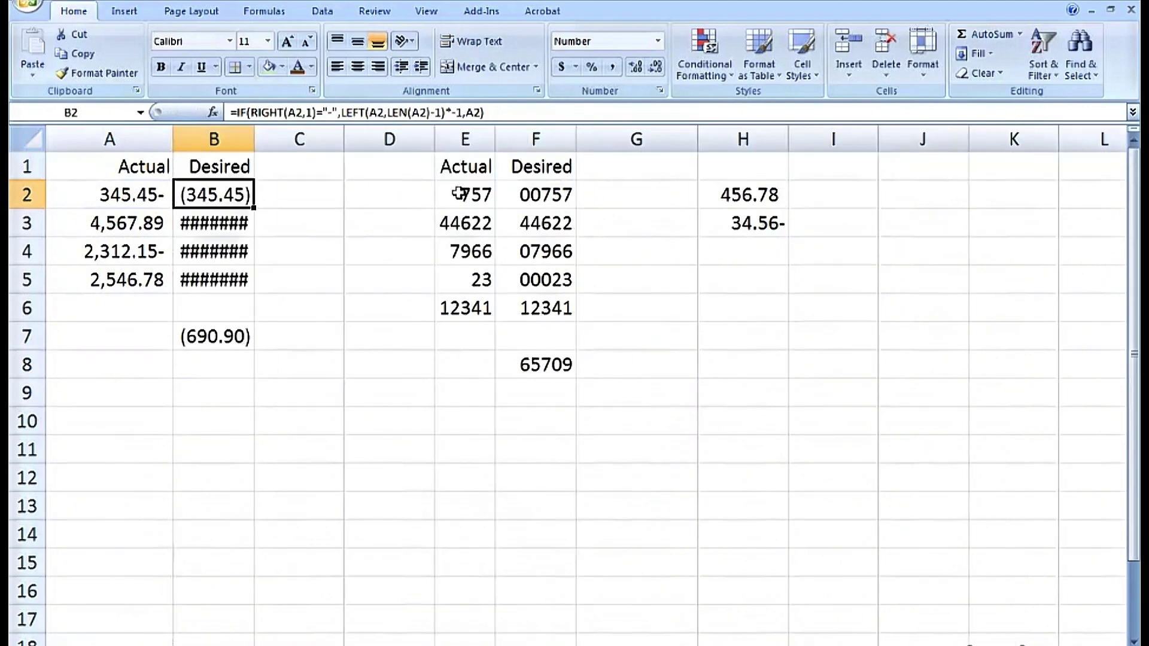
{"action": "left_click_drag", "start_coordinate": [254, 138], "coordinate": [282, 136]}
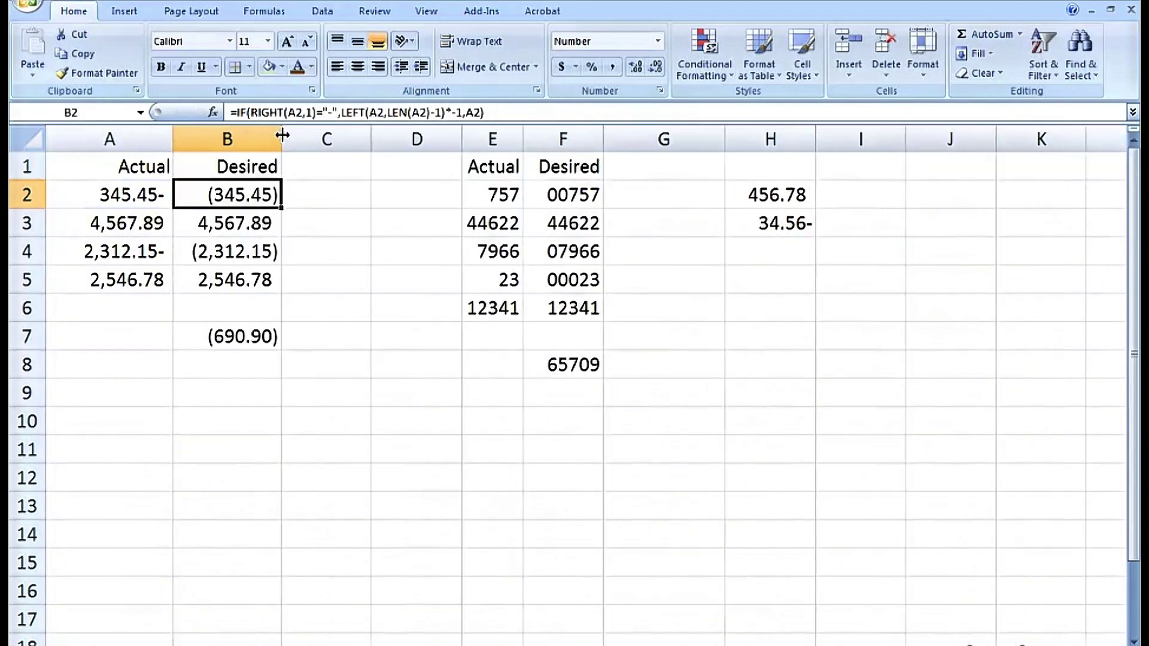
Try entering 00757 with its leading zeros directly in cell G2
{"action": "left_click", "coordinate": [547, 192]}
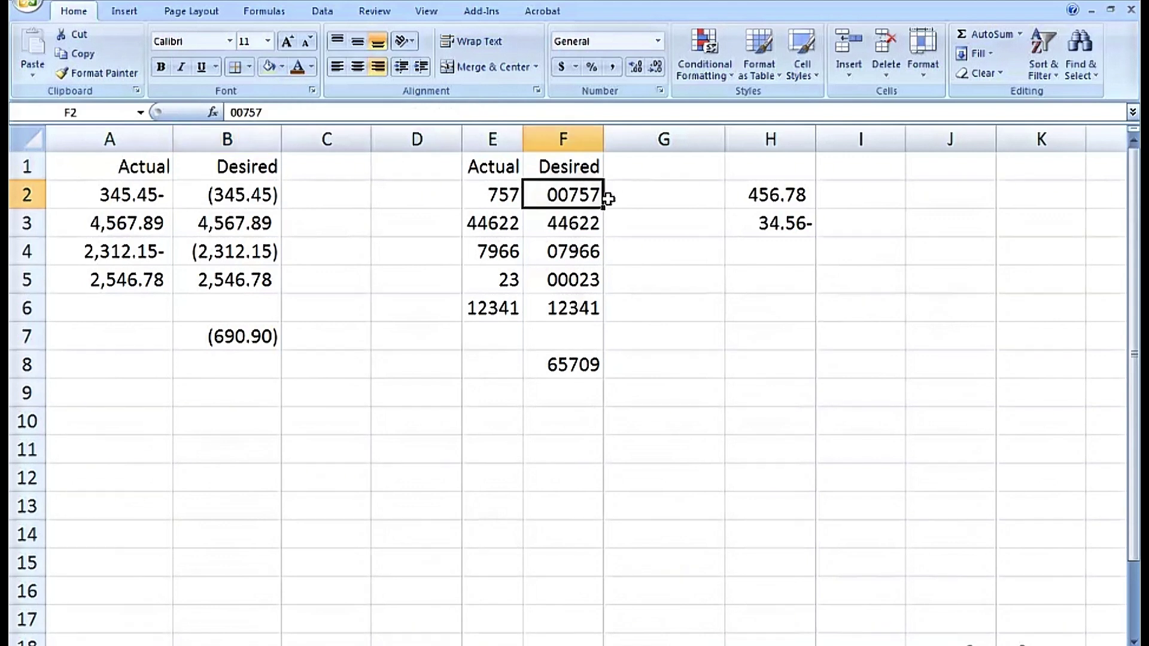
{"action": "left_click", "coordinate": [631, 195]}
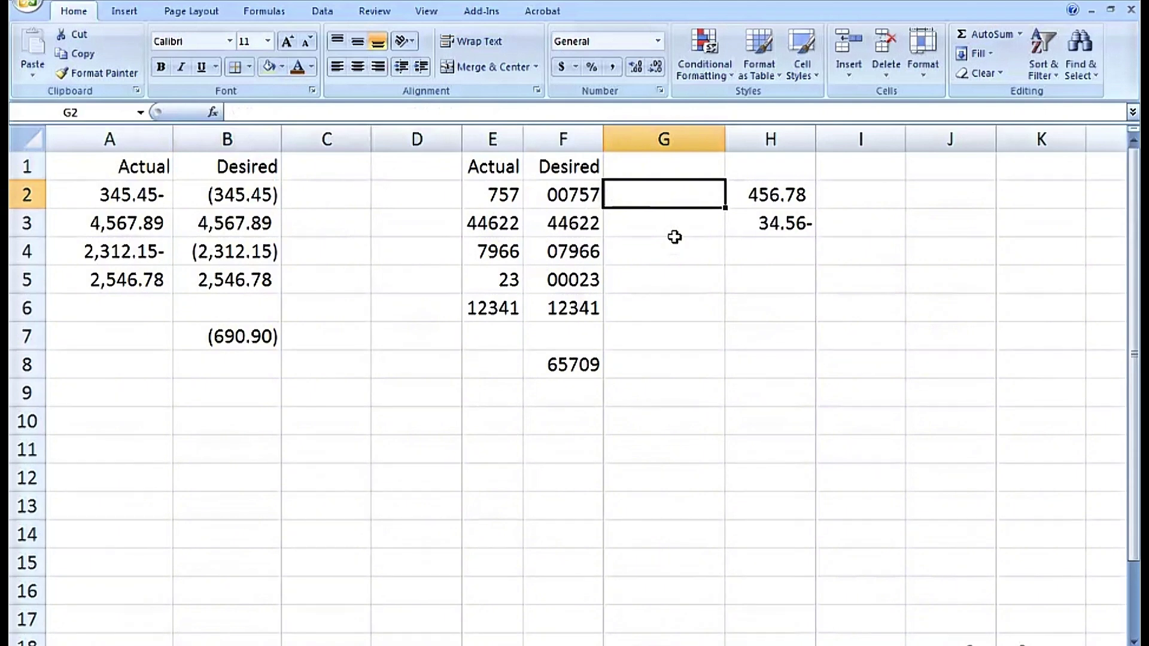
{"action": "type", "text": "00"}
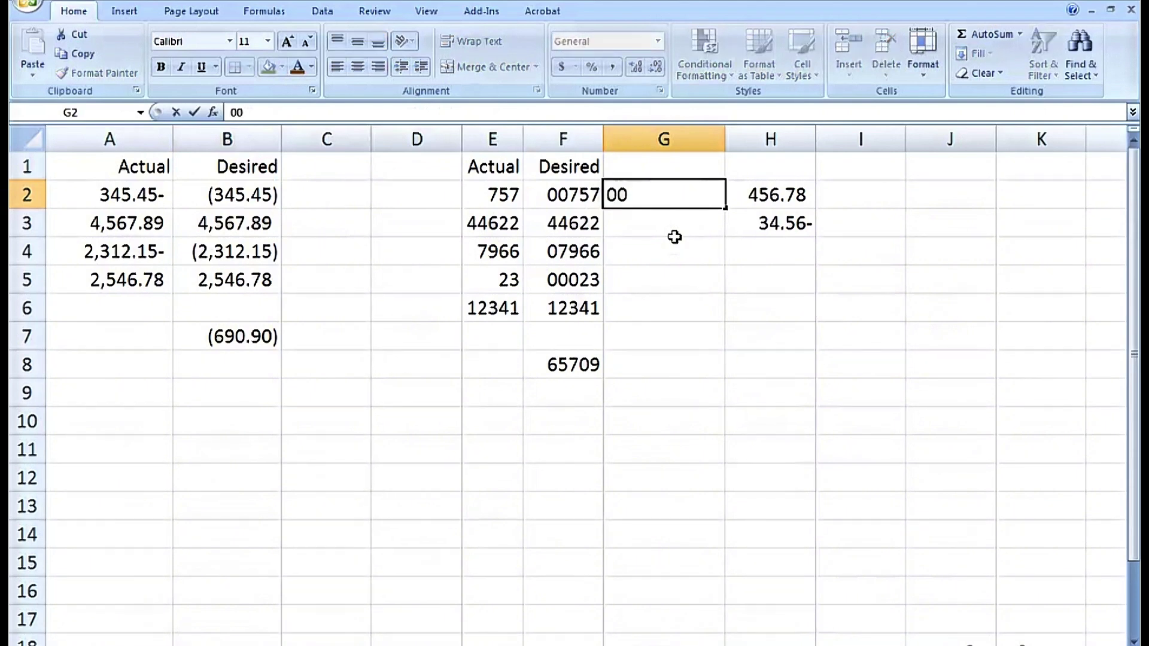
{"action": "type", "text": "757"}
{"action": "key", "text": "Return"}
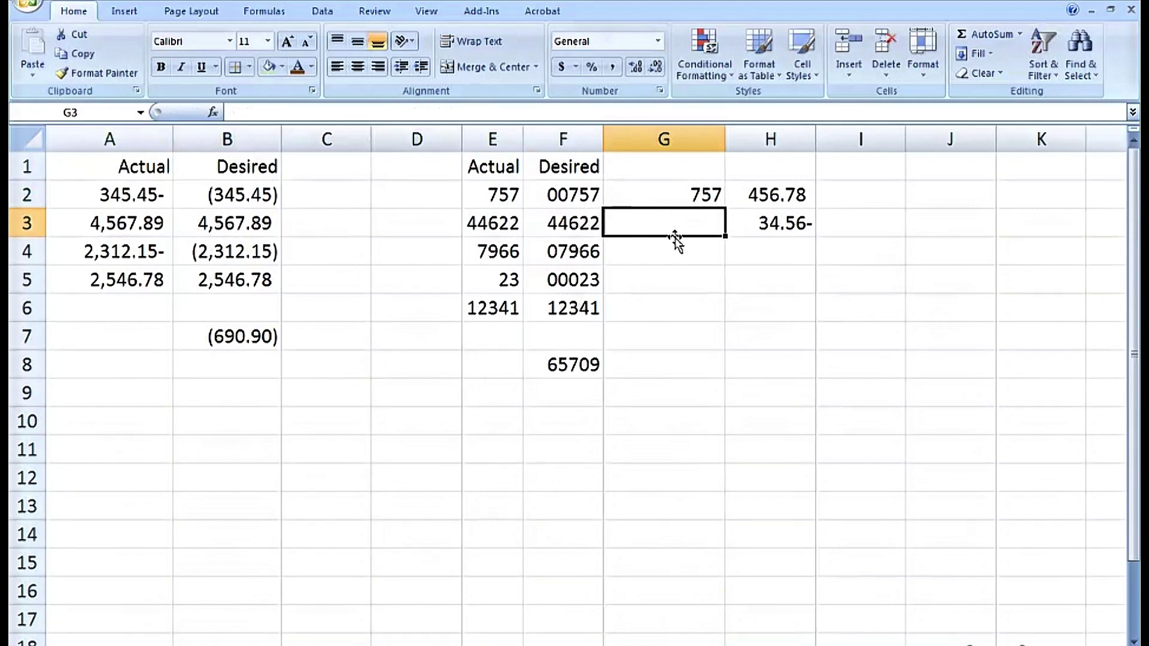
Compare the actual values in E2:E6 with the desired zero-padded value in F2
{"action": "left_click", "coordinate": [557, 197]}
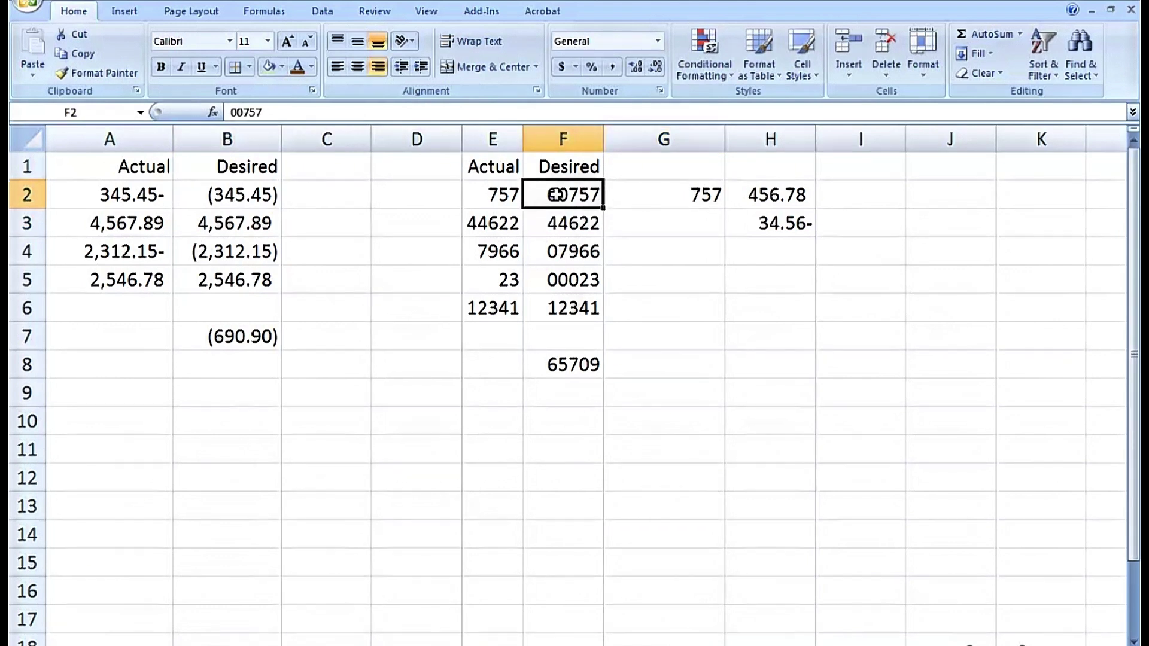
{"action": "left_click", "coordinate": [490, 197]}
{"action": "left_click", "coordinate": [490, 222]}
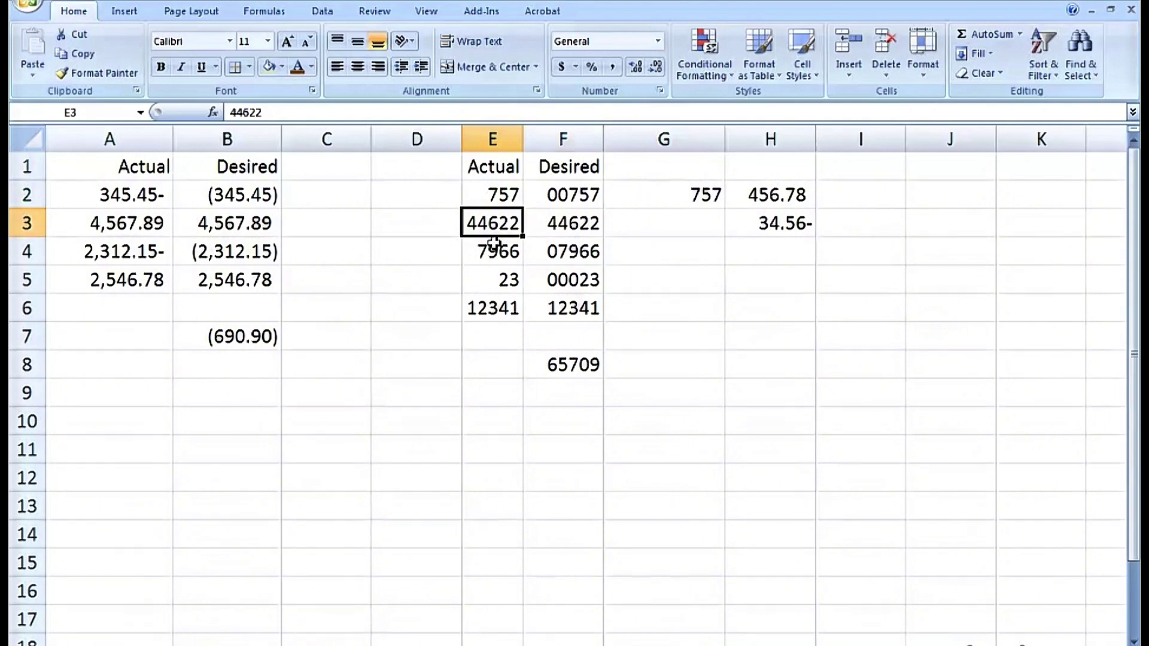
{"action": "left_click", "coordinate": [494, 245]}
{"action": "left_click", "coordinate": [494, 281]}
{"action": "left_click", "coordinate": [496, 306]}
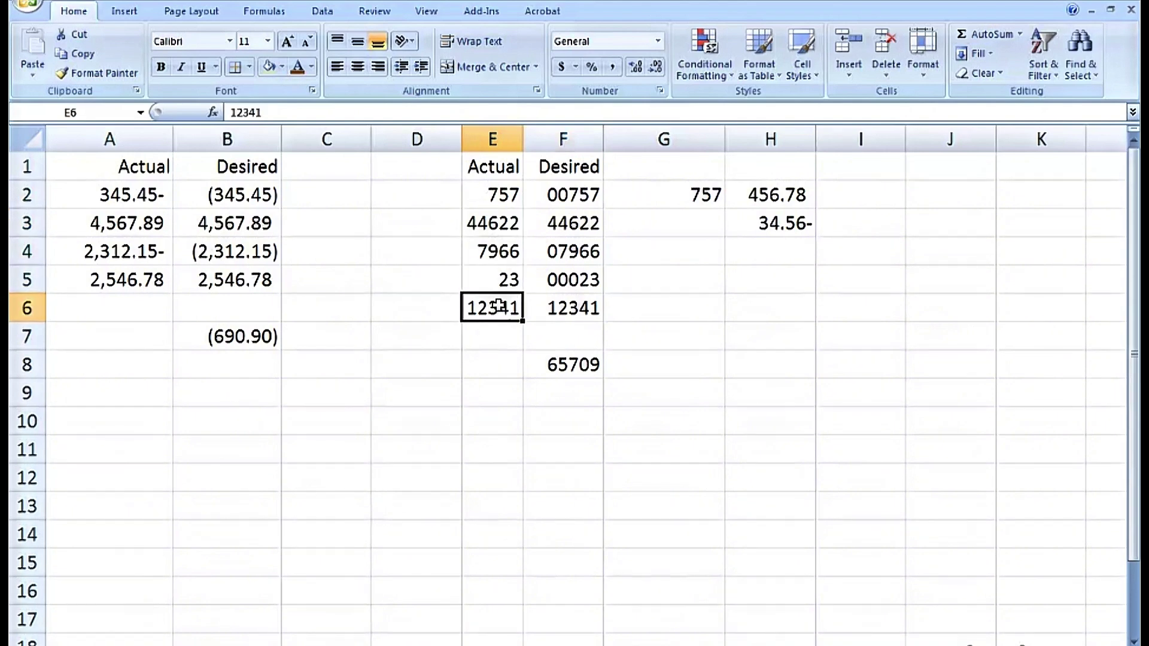
{"action": "left_click", "coordinate": [559, 195]}
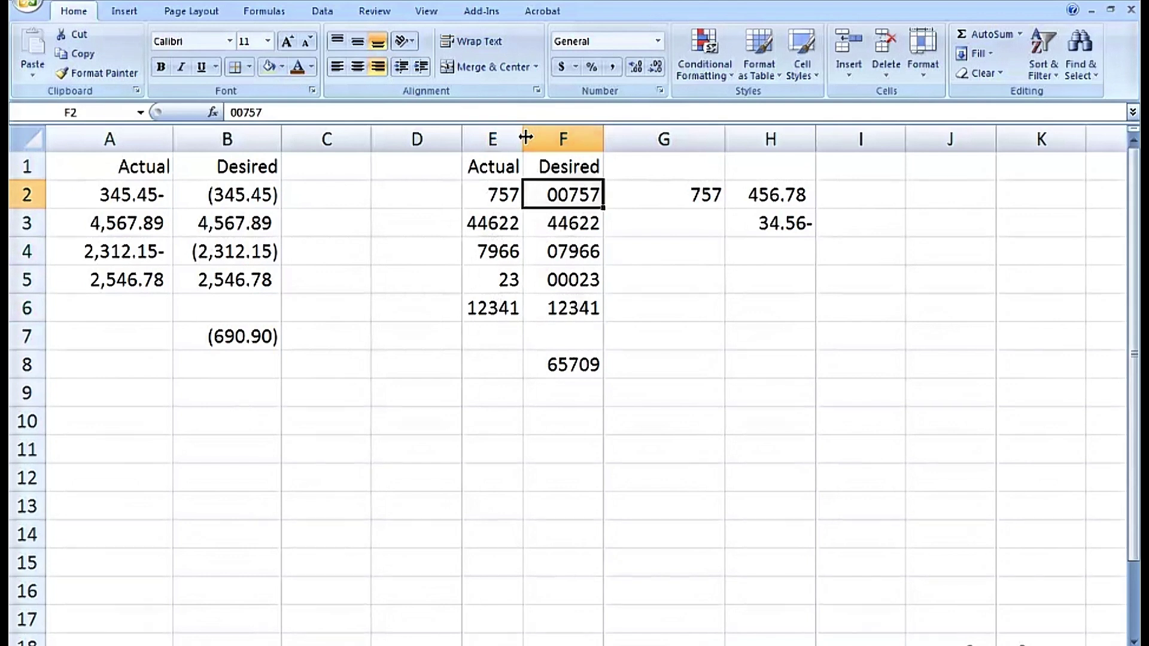
Widen columns E and F to make room for a formula in the Desired column
{"action": "left_click_drag", "start_coordinate": [521, 139], "coordinate": [553, 140]}
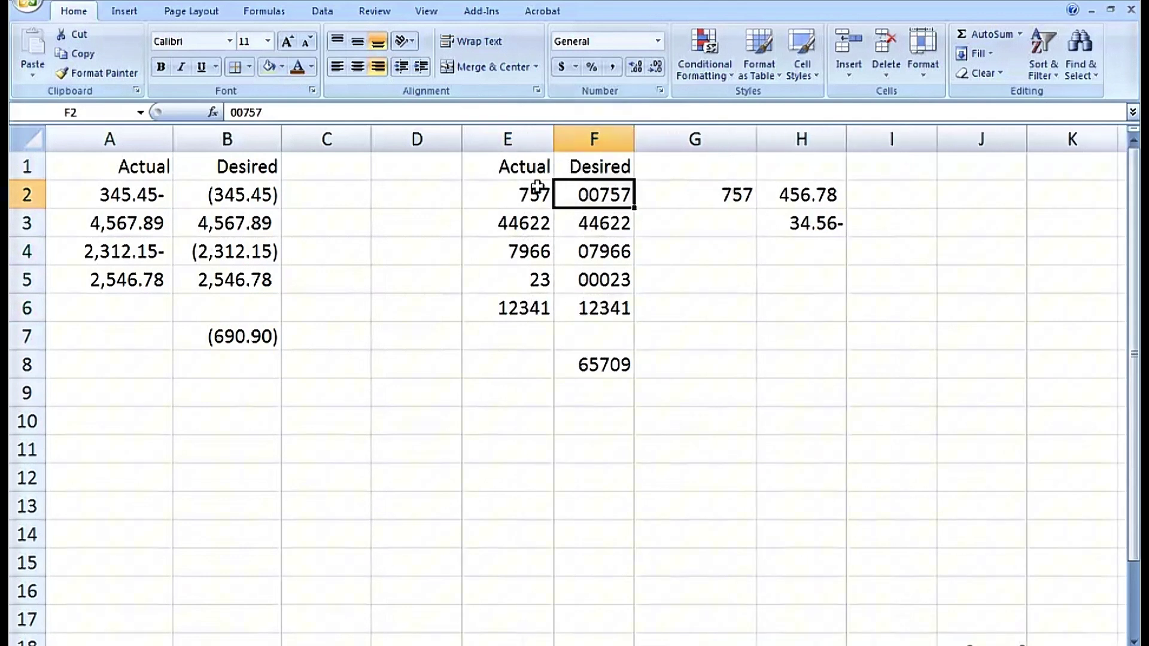
{"action": "left_click", "coordinate": [501, 190]}
{"action": "left_click", "coordinate": [489, 223]}
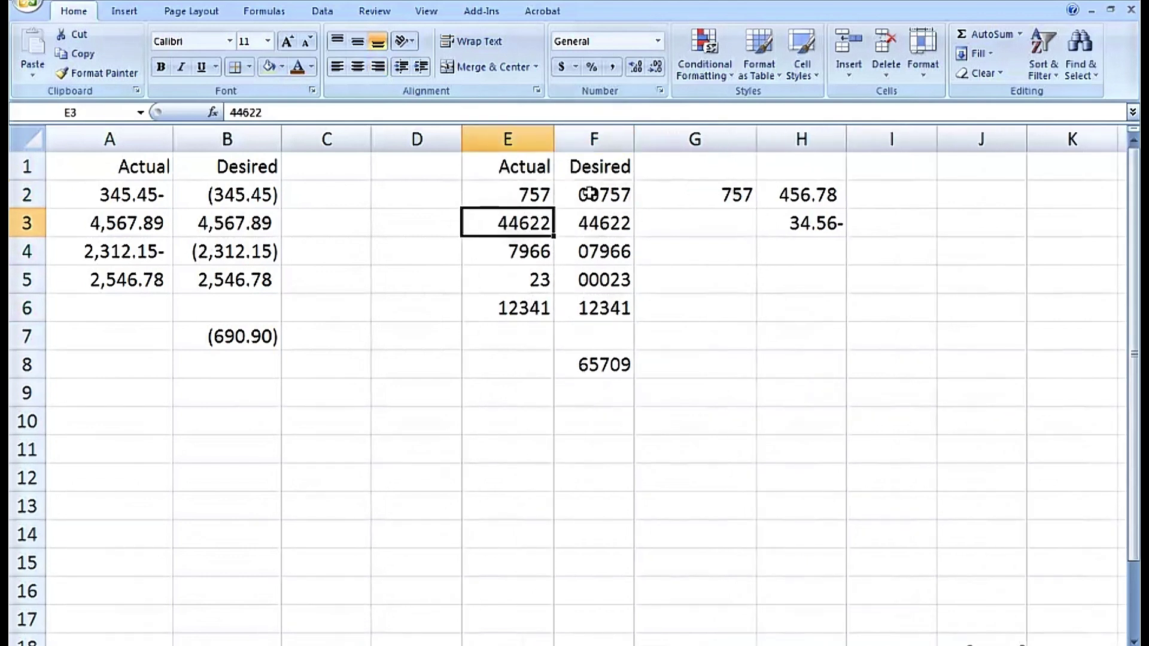
{"action": "left_click", "coordinate": [500, 192]}
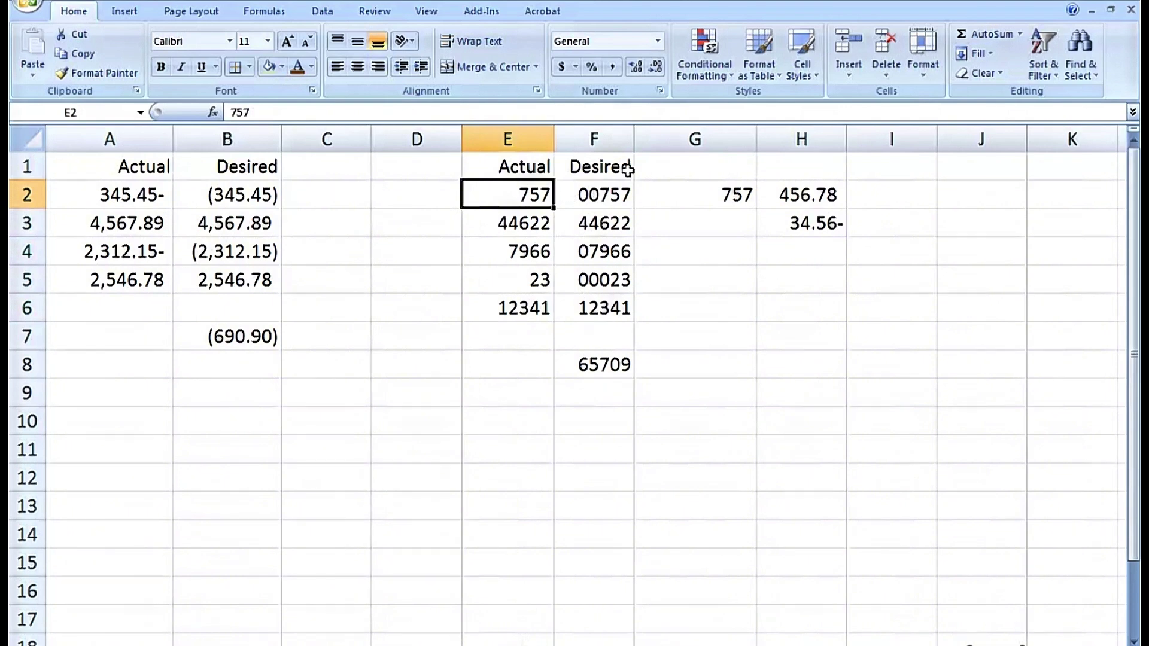
{"action": "left_click_drag", "start_coordinate": [634, 140], "coordinate": [714, 143]}
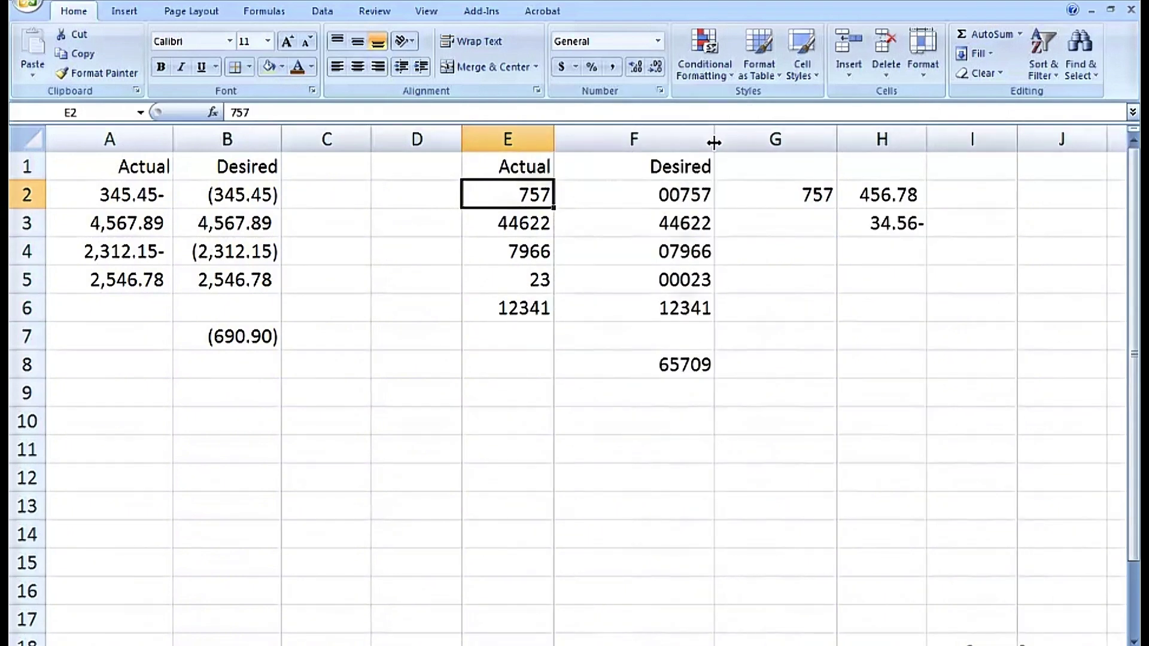
Replace the F2 value with the formula =TEXT(E2,"00000") to pad the number in E2 to five digits
{"action": "left_click", "coordinate": [620, 192]}
{"action": "key", "text": "Delete"}
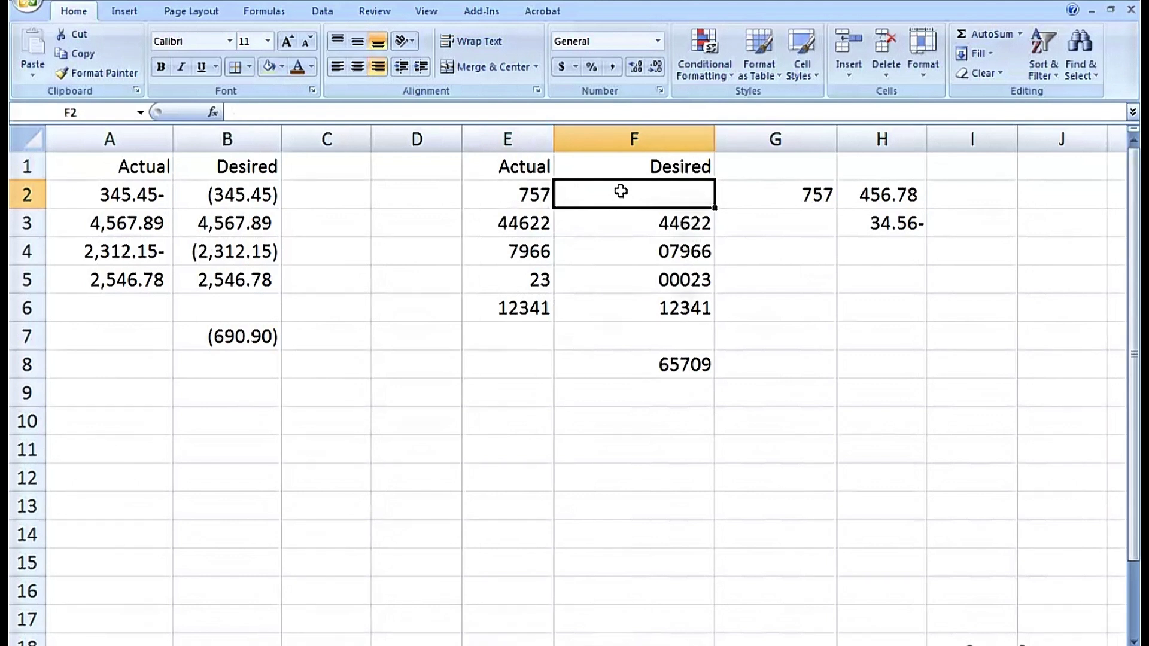
{"action": "type", "text": "="}
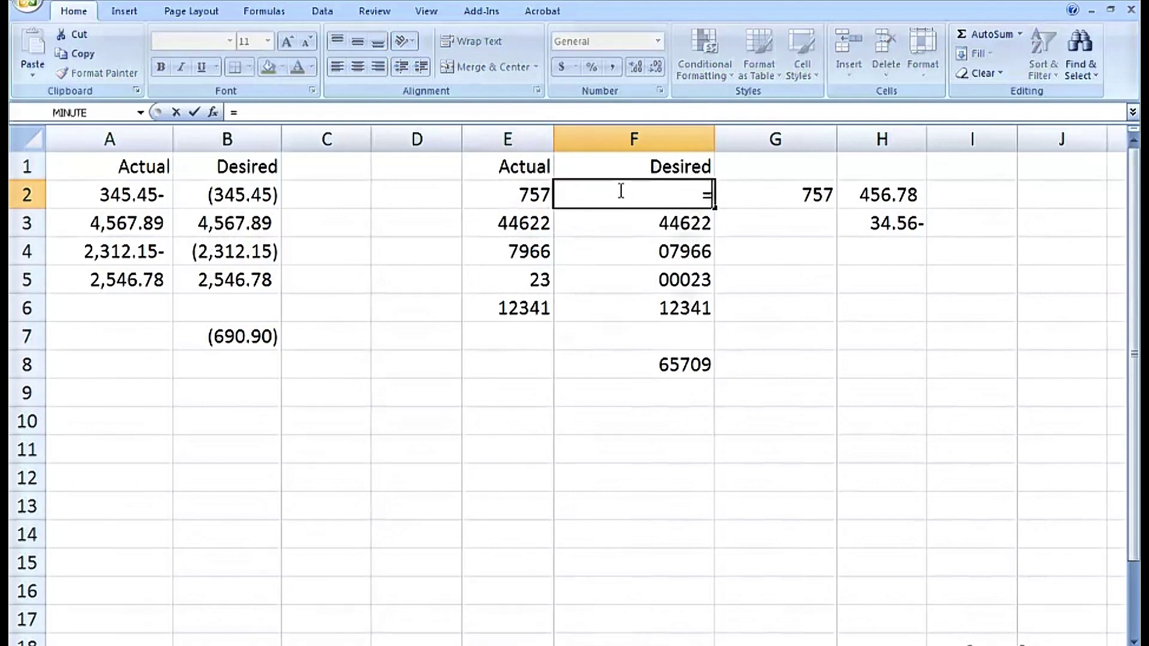
{"action": "type", "text": "text("}
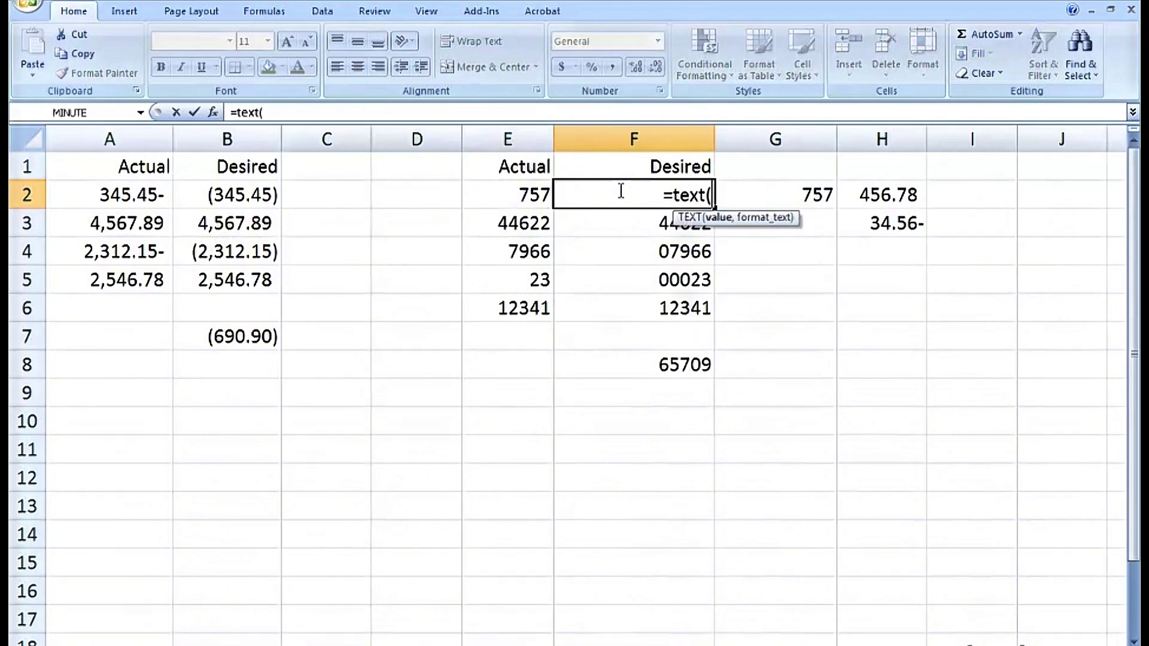
{"action": "left_click", "coordinate": [509, 190]}
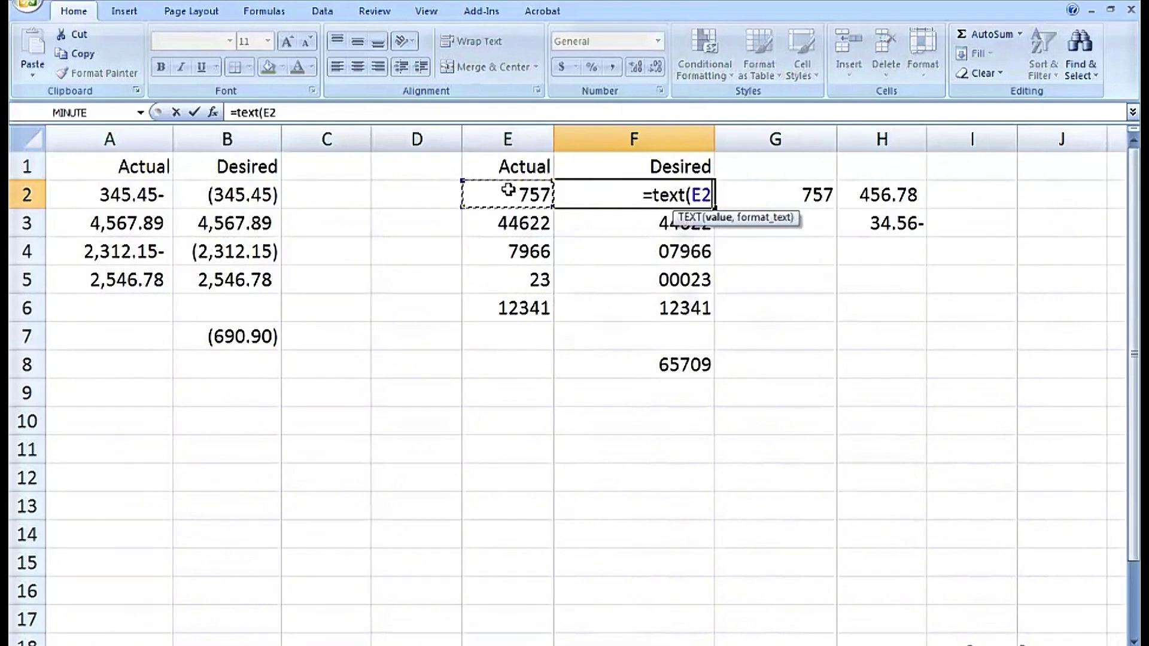
{"action": "type", "text": ","}
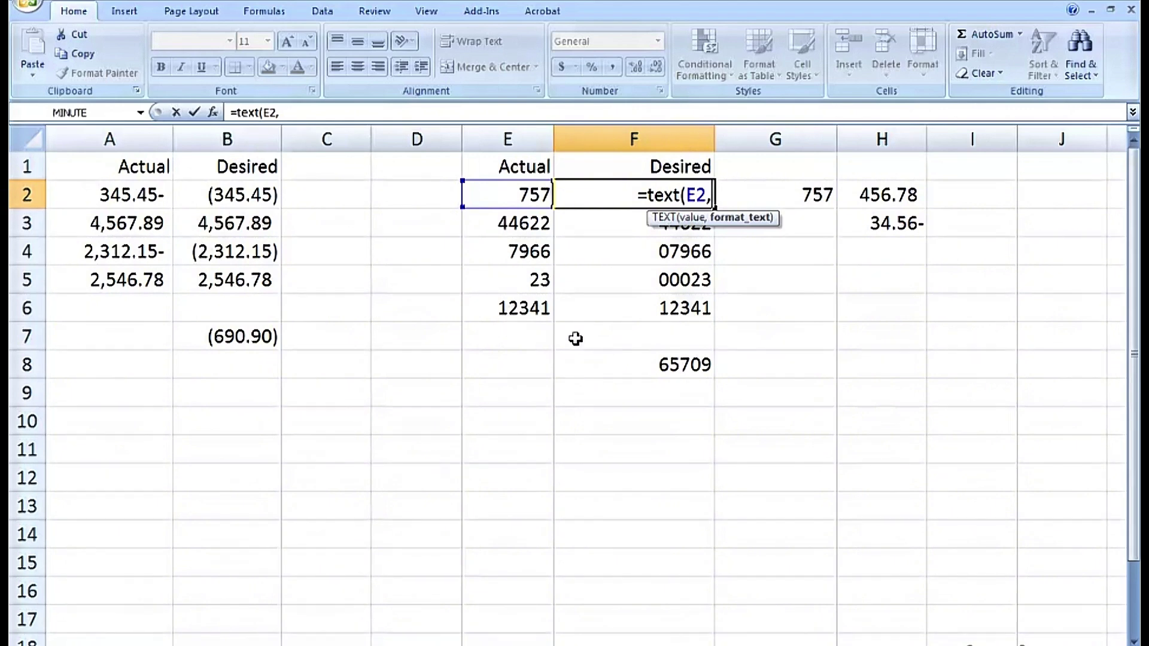
{"action": "type", "text": "\""}
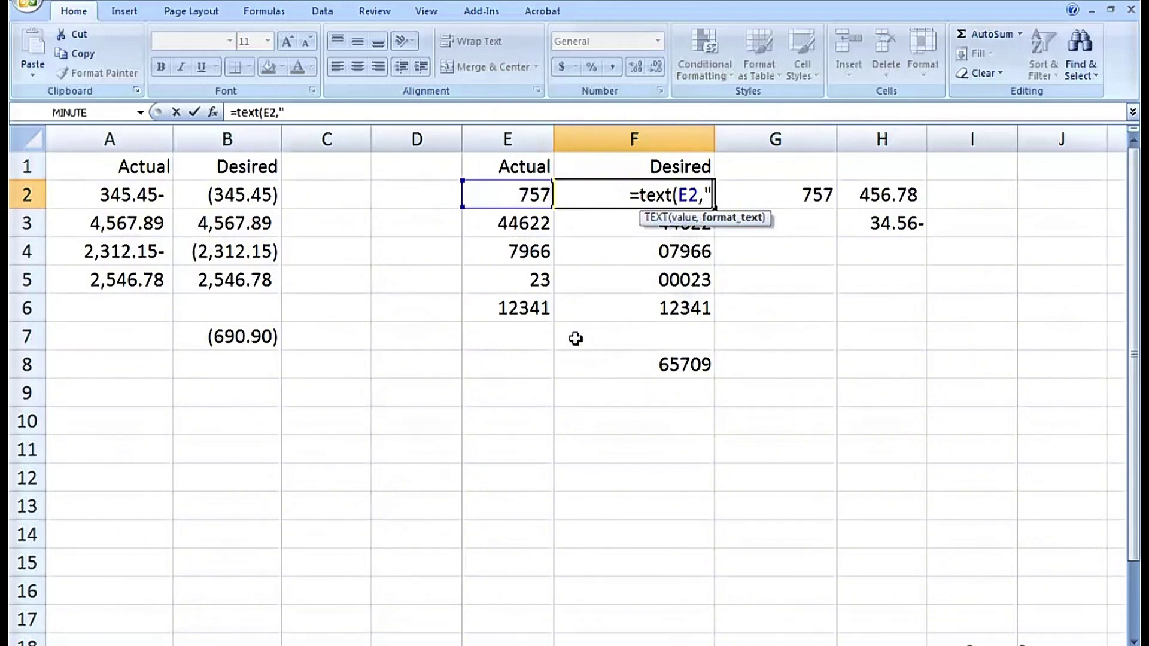
{"action": "type", "text": "000"}
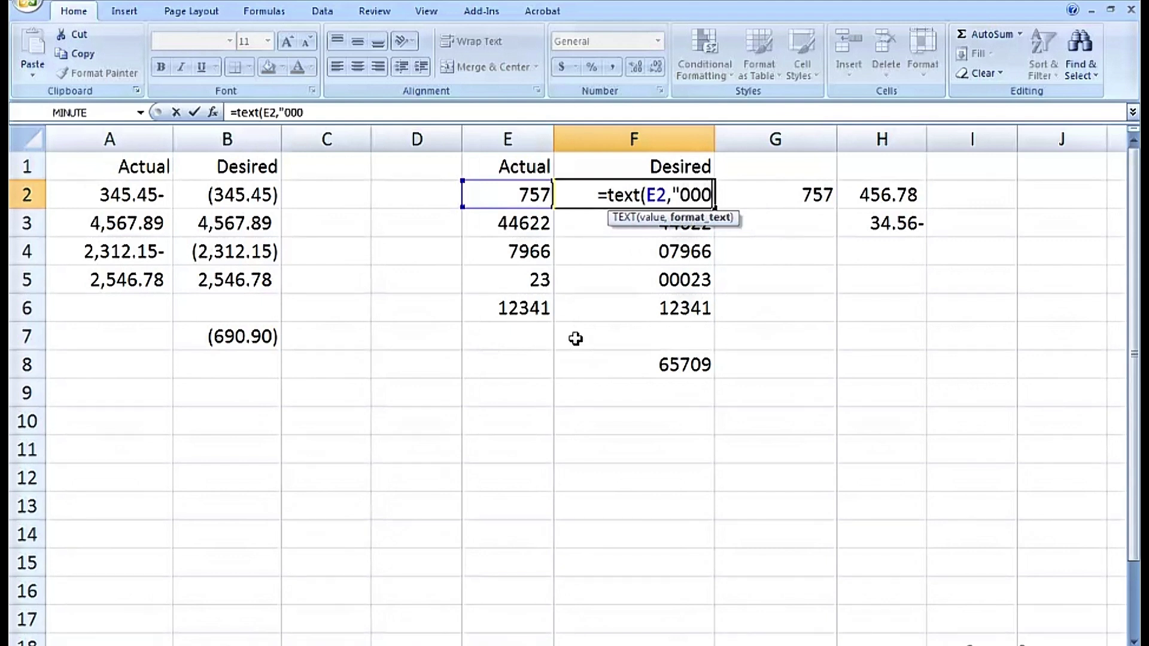
{"action": "type", "text": "00\""}
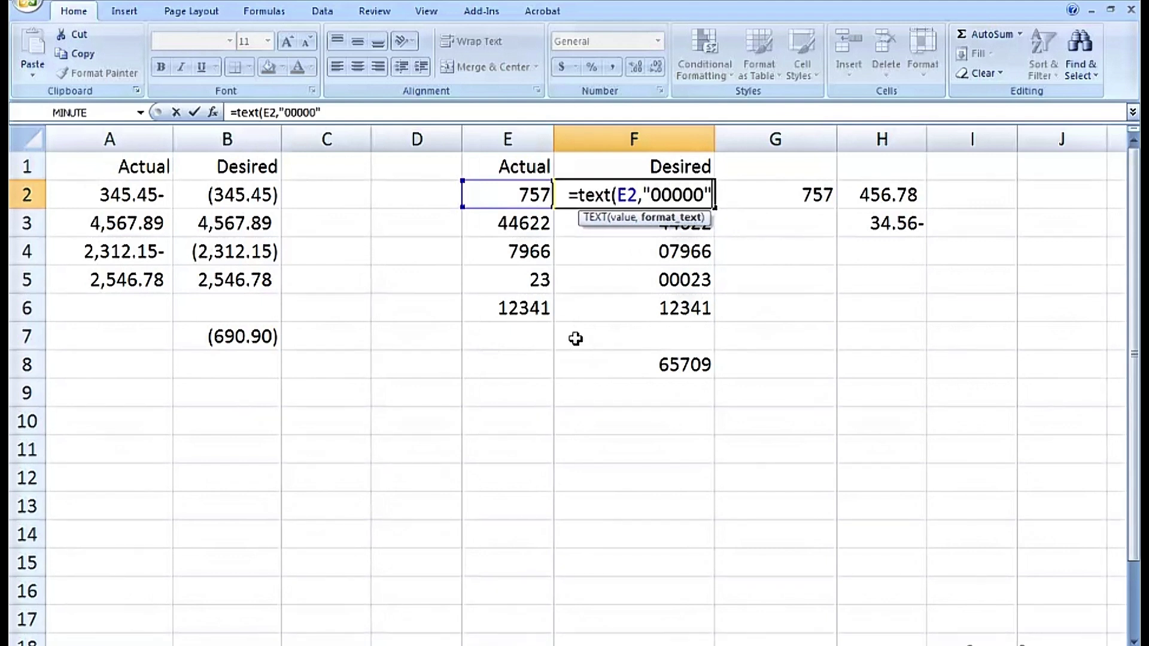
{"action": "key", "text": "ctrl+Return"}
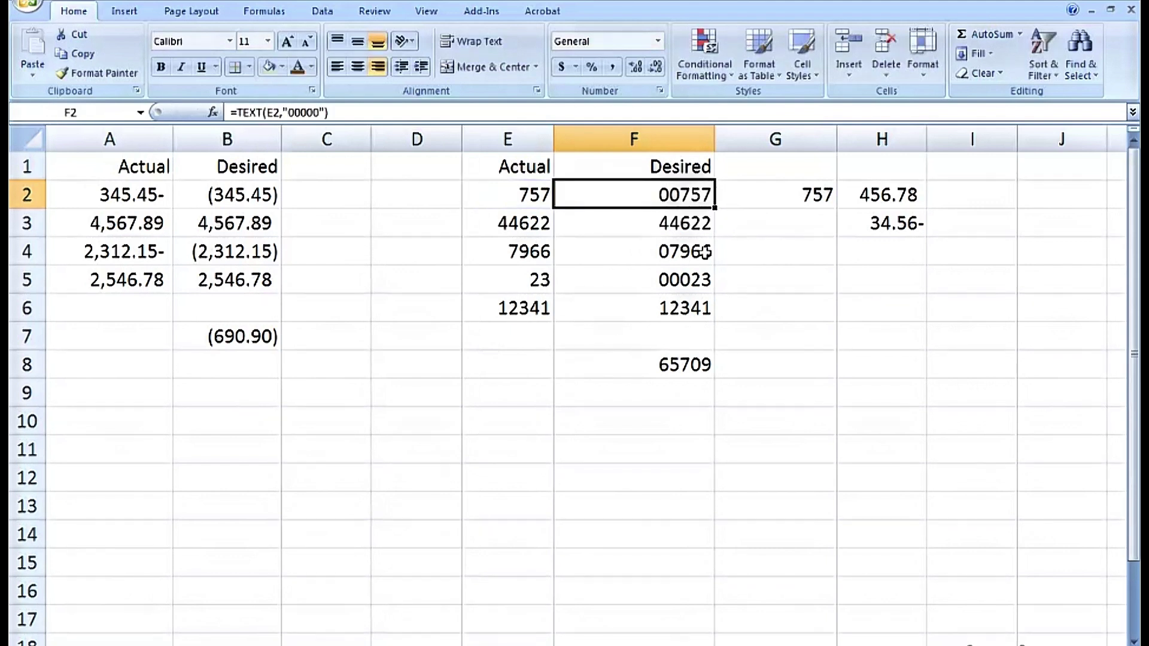
Fill the F2 formula down through F6 and check the copied formula in F5 without changing it
{"action": "left_click_drag", "start_coordinate": [715, 208], "coordinate": [708, 320]}
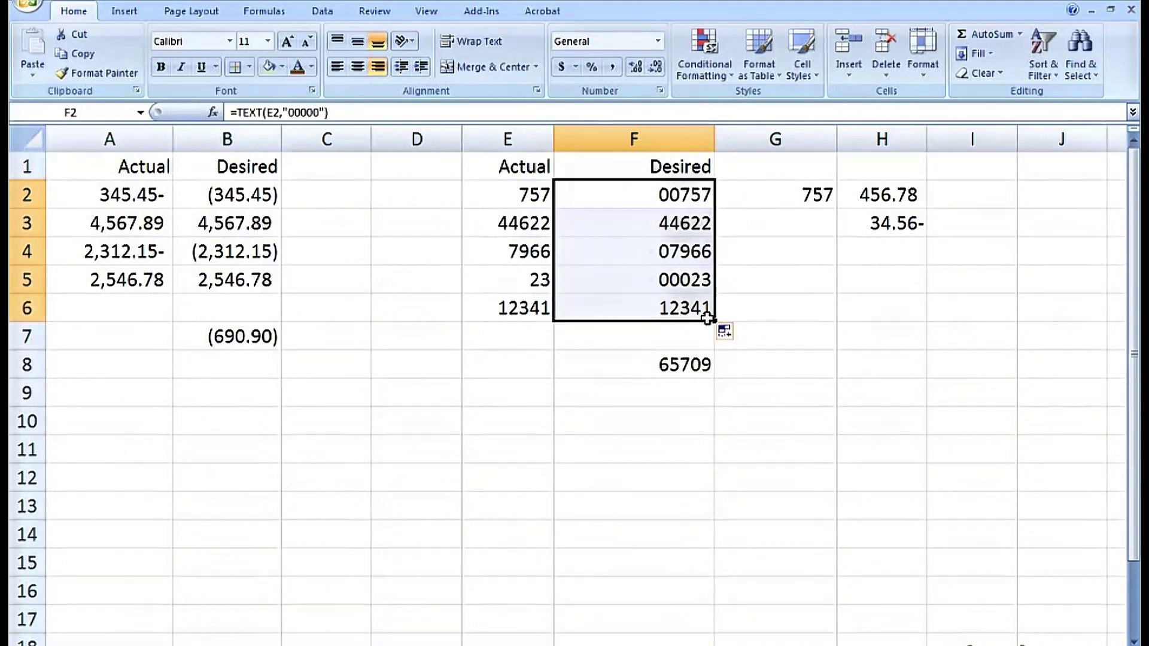
{"action": "double_click", "coordinate": [668, 280]}
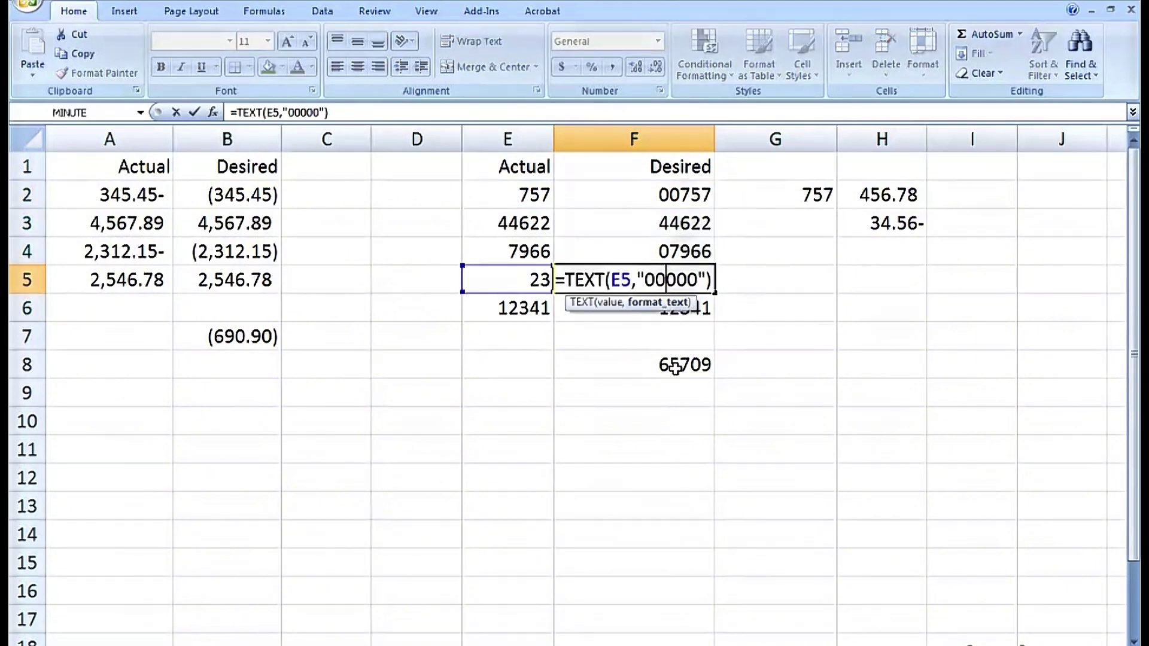
{"action": "key", "text": "Escape"}
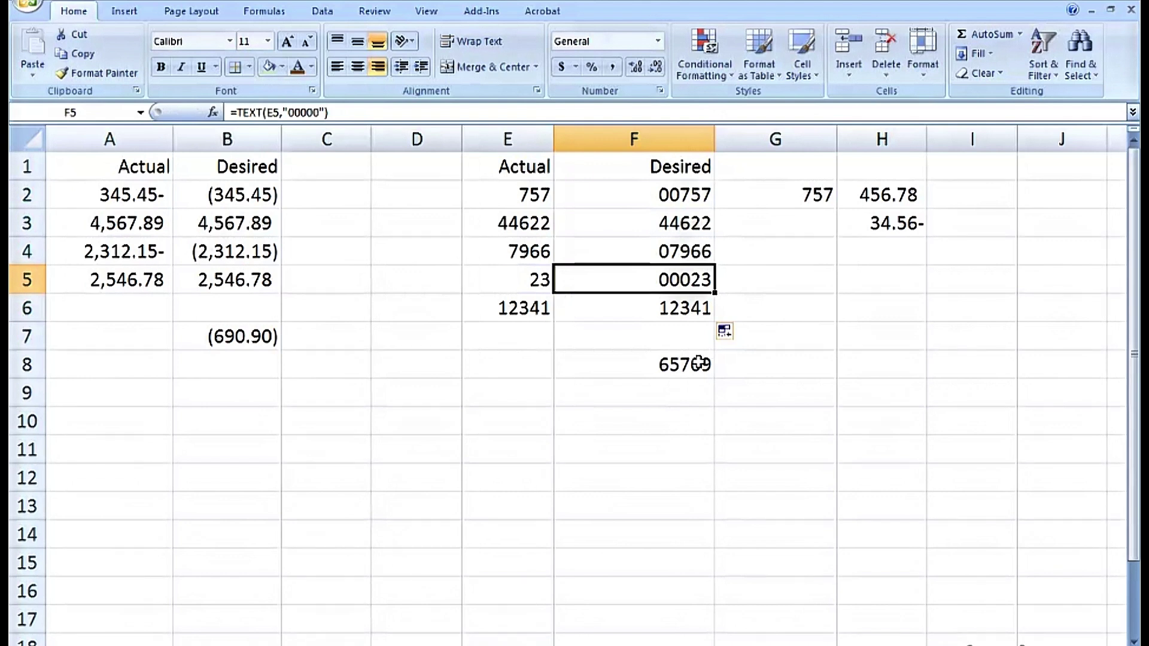
Total the padded values in cell F7 with the formula =SUM(F2:F6)
{"action": "left_click", "coordinate": [680, 339]}
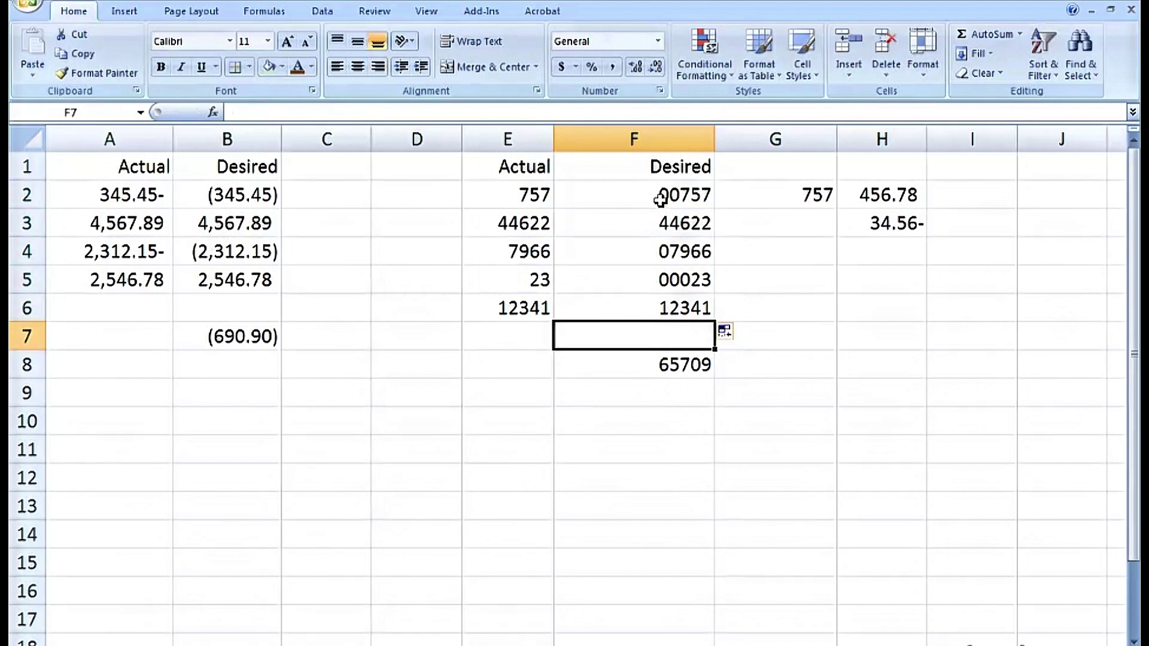
{"action": "left_click", "coordinate": [967, 37]}
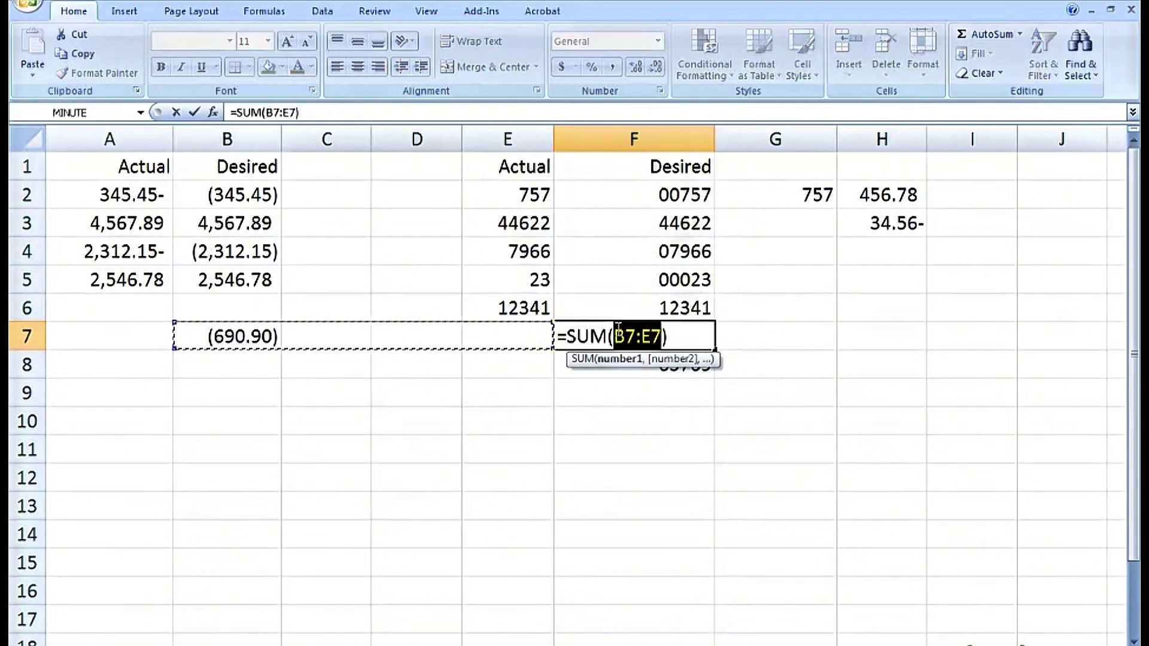
{"action": "left_click_drag", "start_coordinate": [633, 190], "coordinate": [632, 304]}
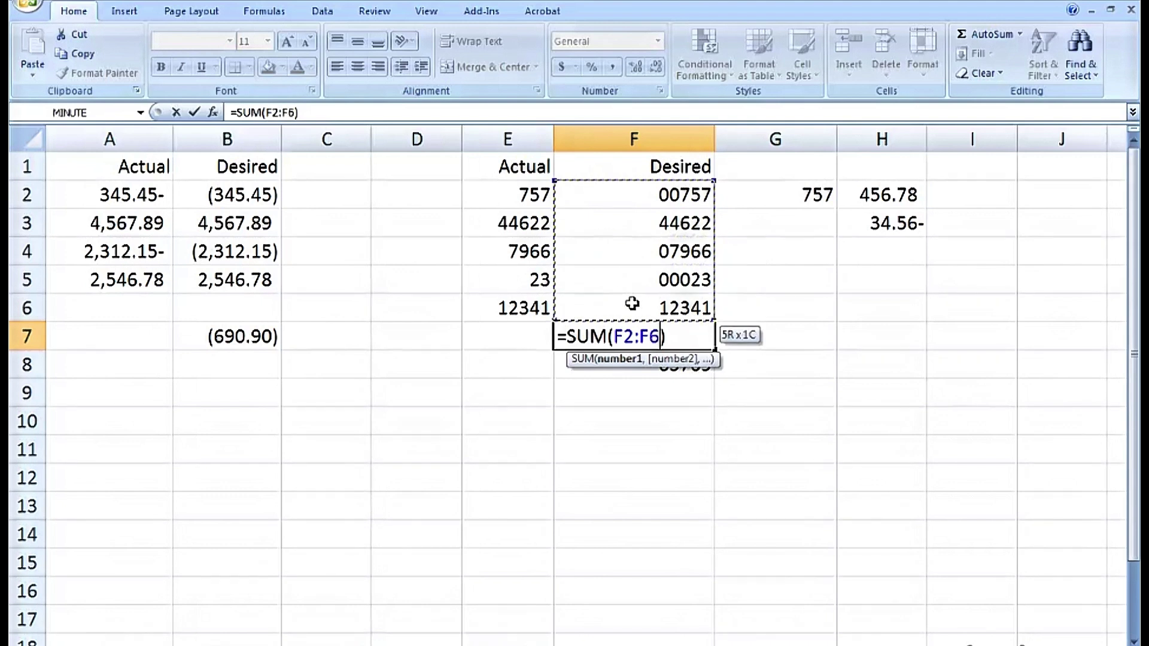
{"action": "key", "text": "Return"}
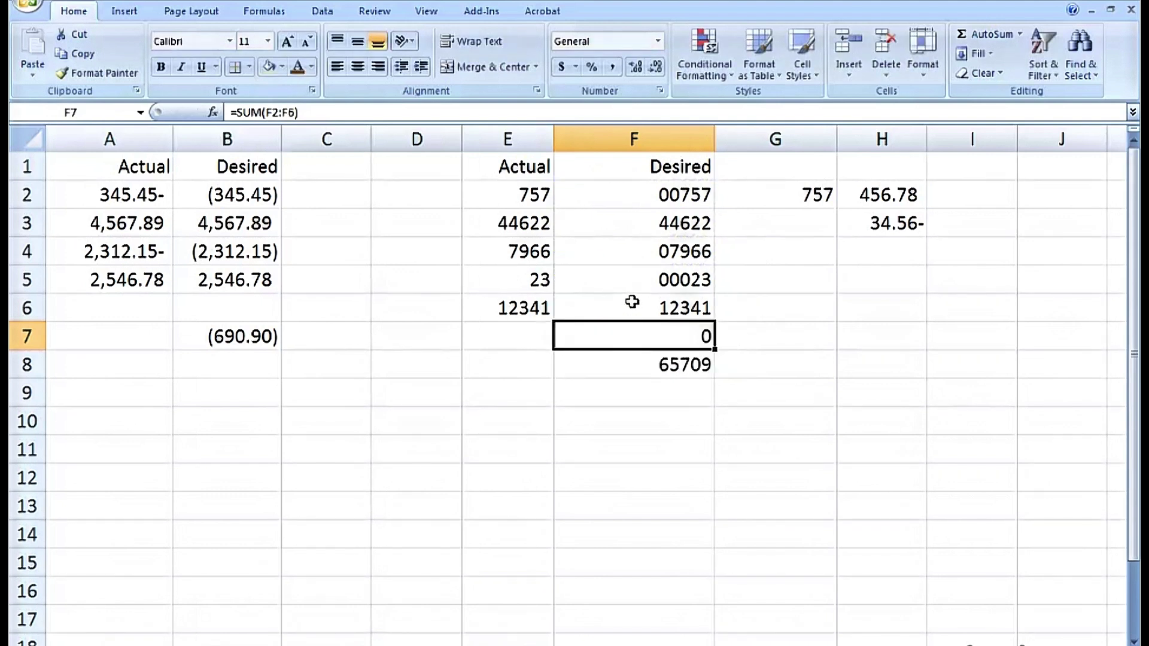
{"action": "left_click", "coordinate": [720, 336]}
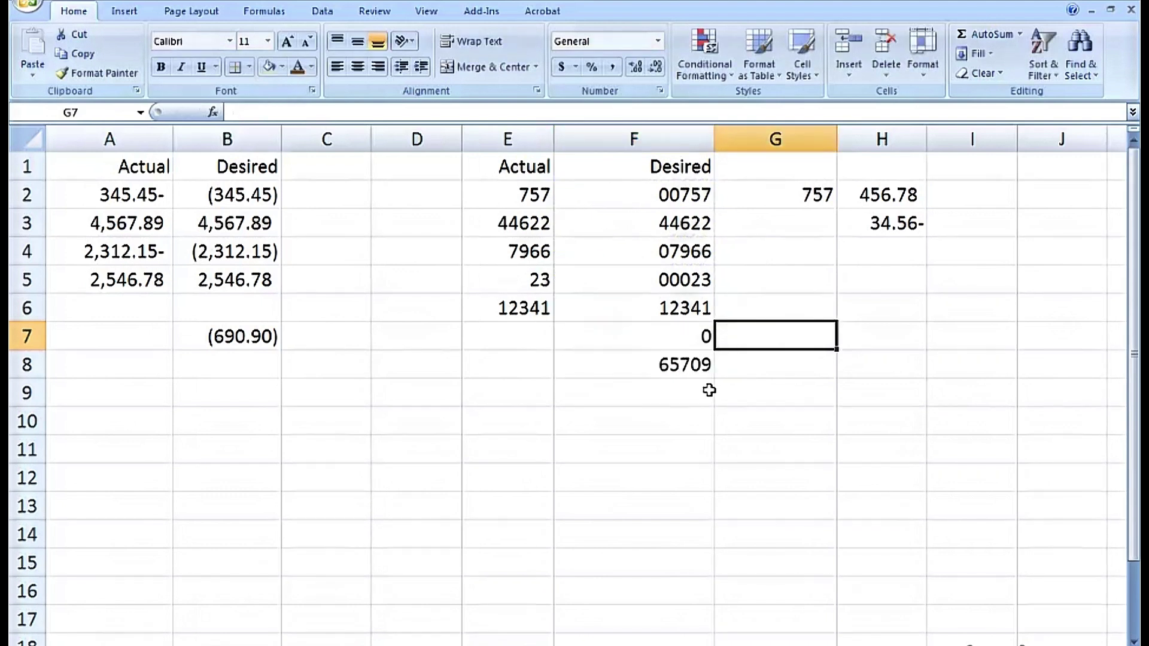
Replace the F8 value with the array formula =SUM(VALUE(F2:F6)) to total the padded text as numbers
{"action": "left_click", "coordinate": [663, 367]}
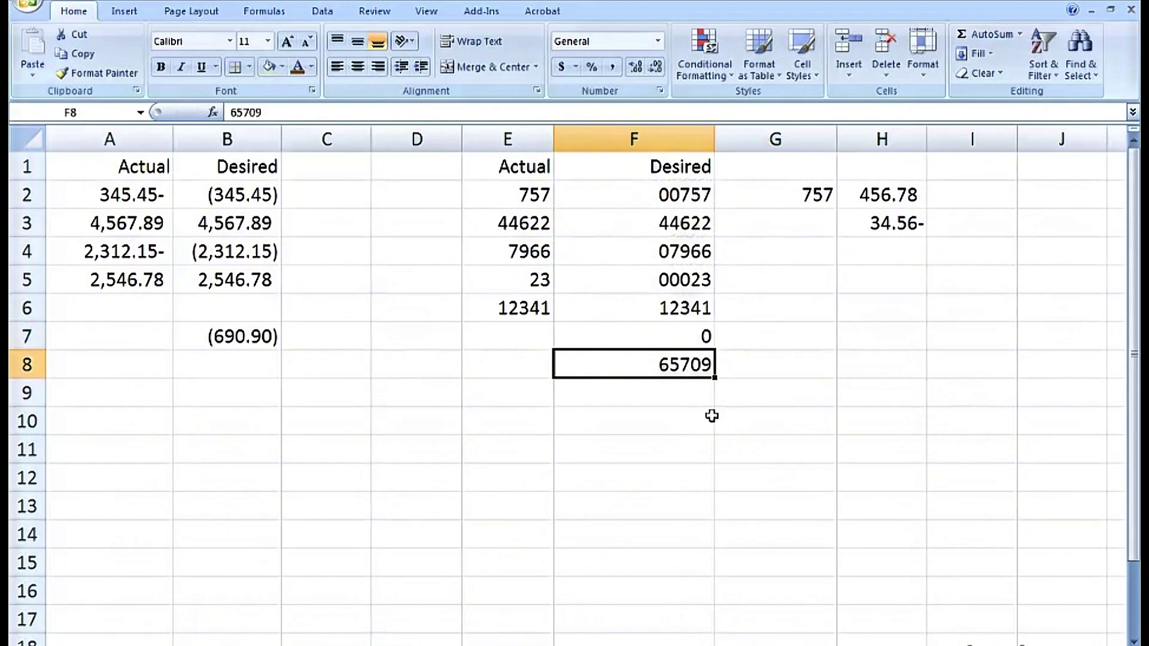
{"action": "type", "text": "=sum("}
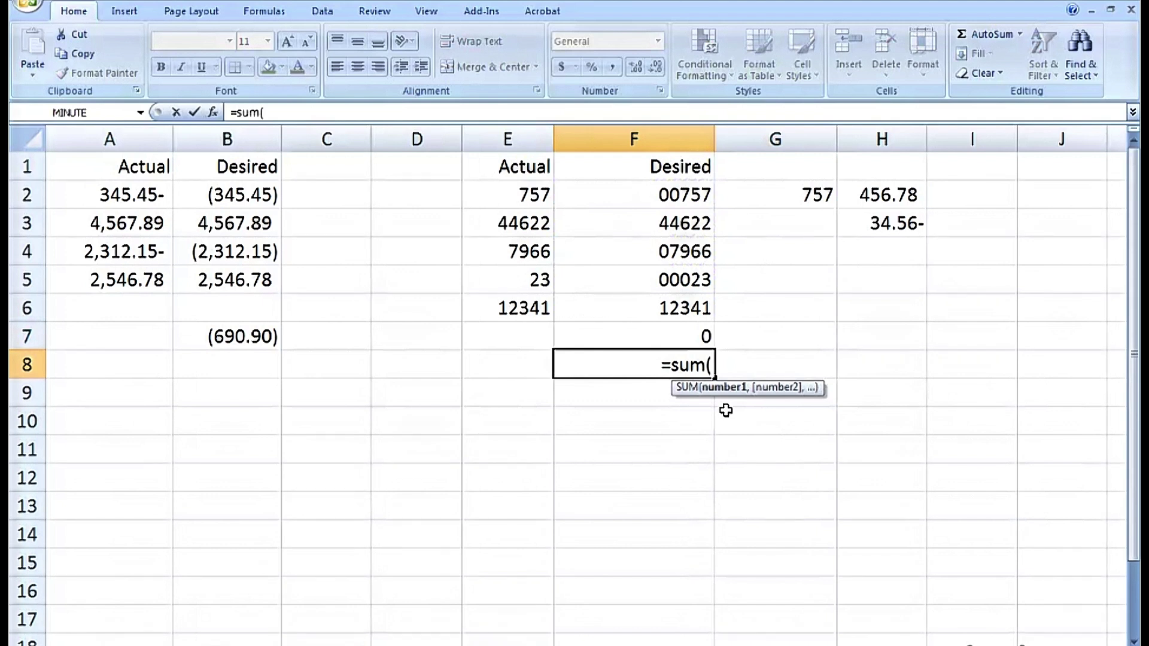
{"action": "type", "text": "value"}
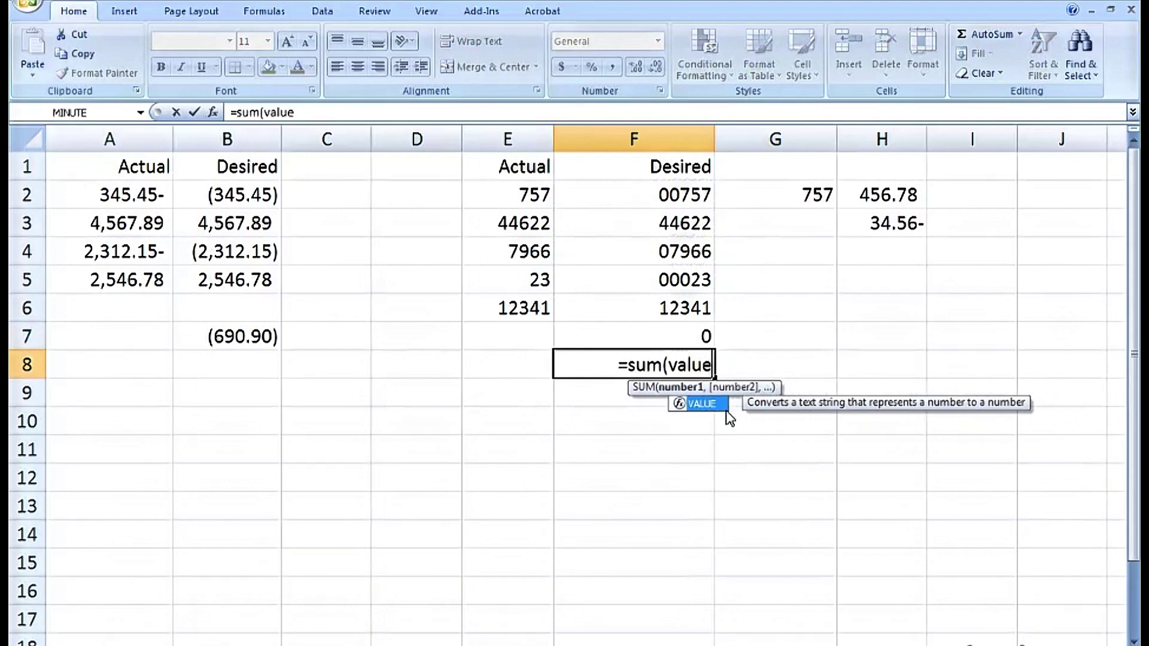
{"action": "type", "text": "("}
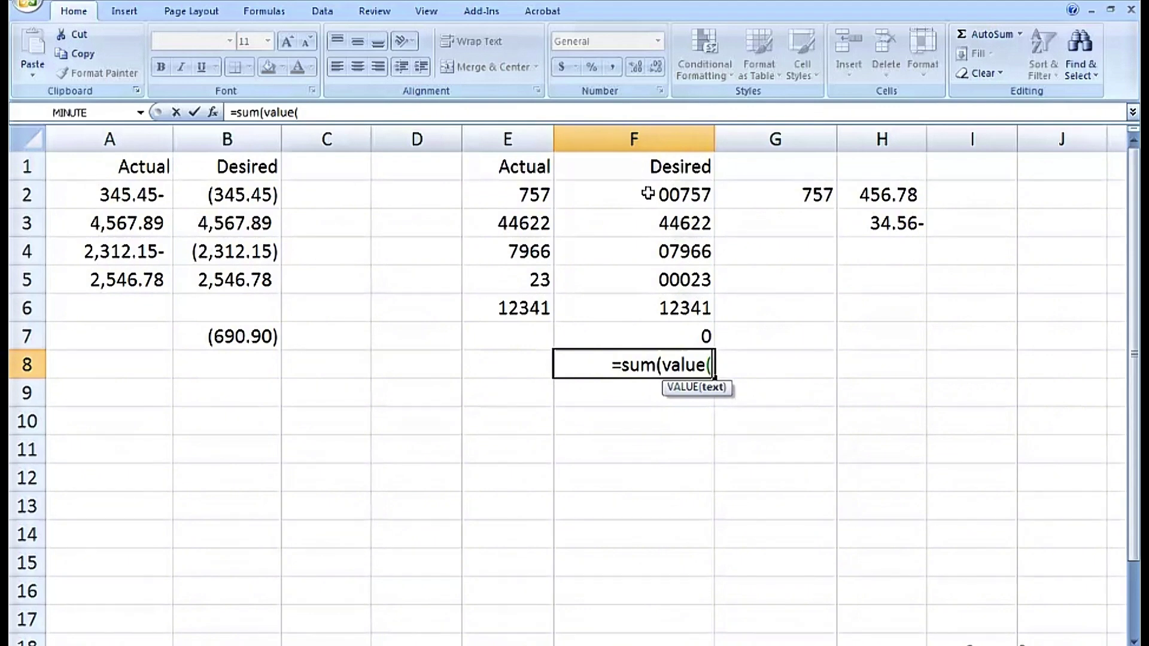
{"action": "left_click_drag", "start_coordinate": [647, 193], "coordinate": [648, 293]}
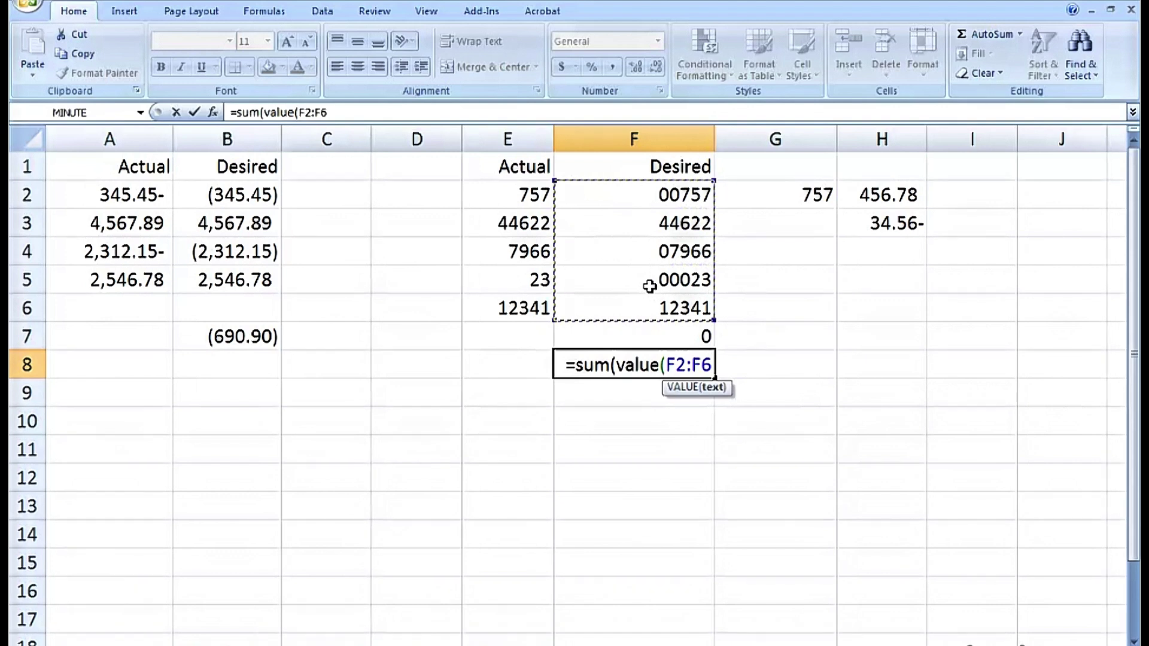
{"action": "type", "text": ")"}
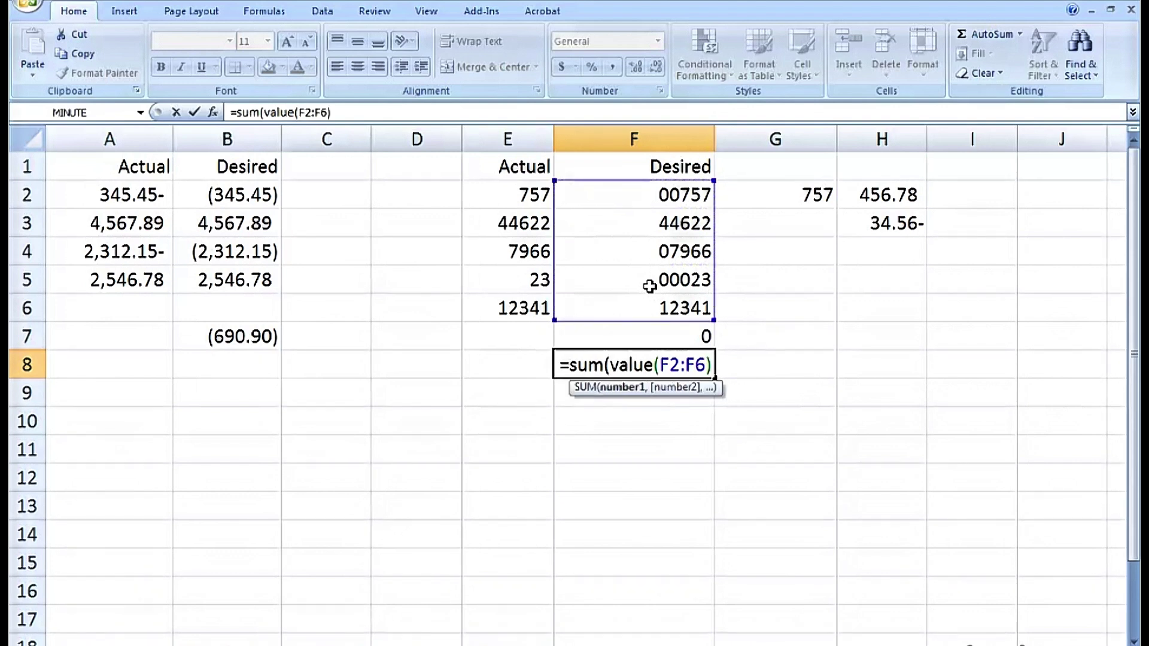
{"action": "type", "text": ")"}
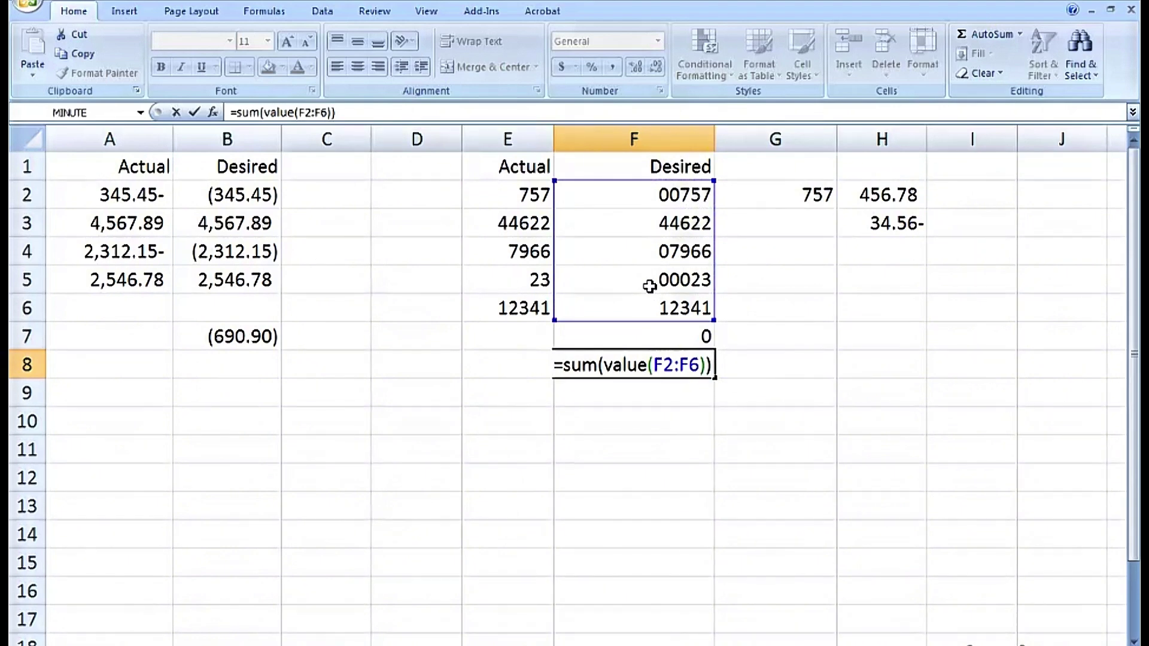
{"action": "key", "text": "ctrl+shift+Return"}
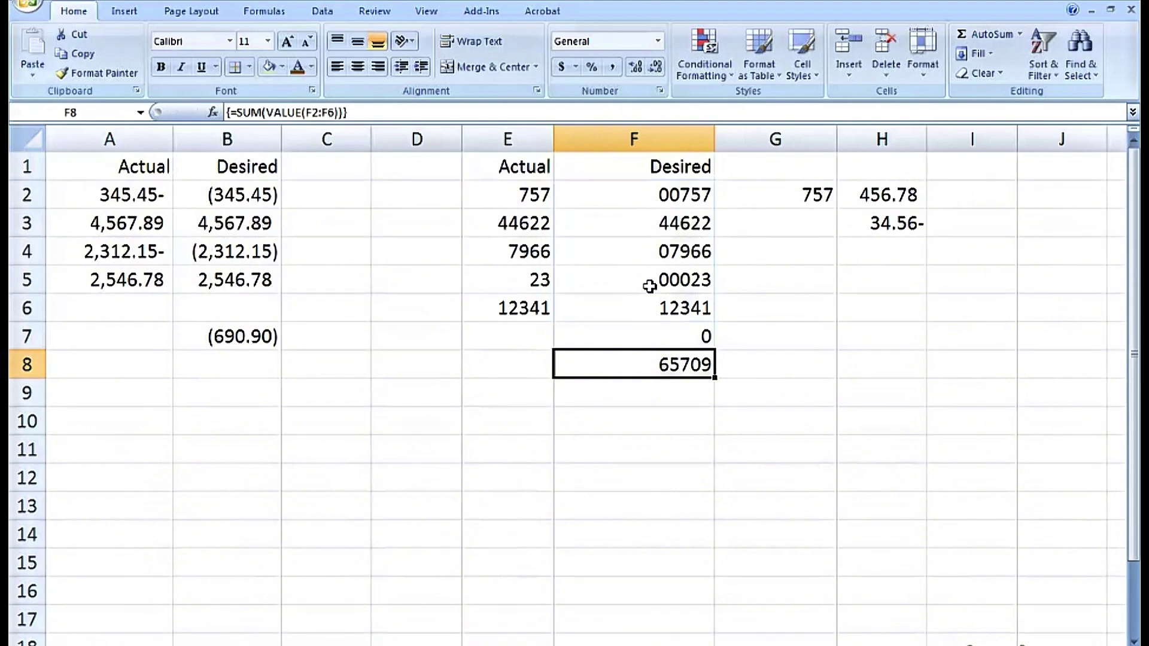
Enter =VALUE(F2) in cell G2 and fill it down through G6 to convert the padded text to numbers
{"action": "left_click", "coordinate": [757, 191]}
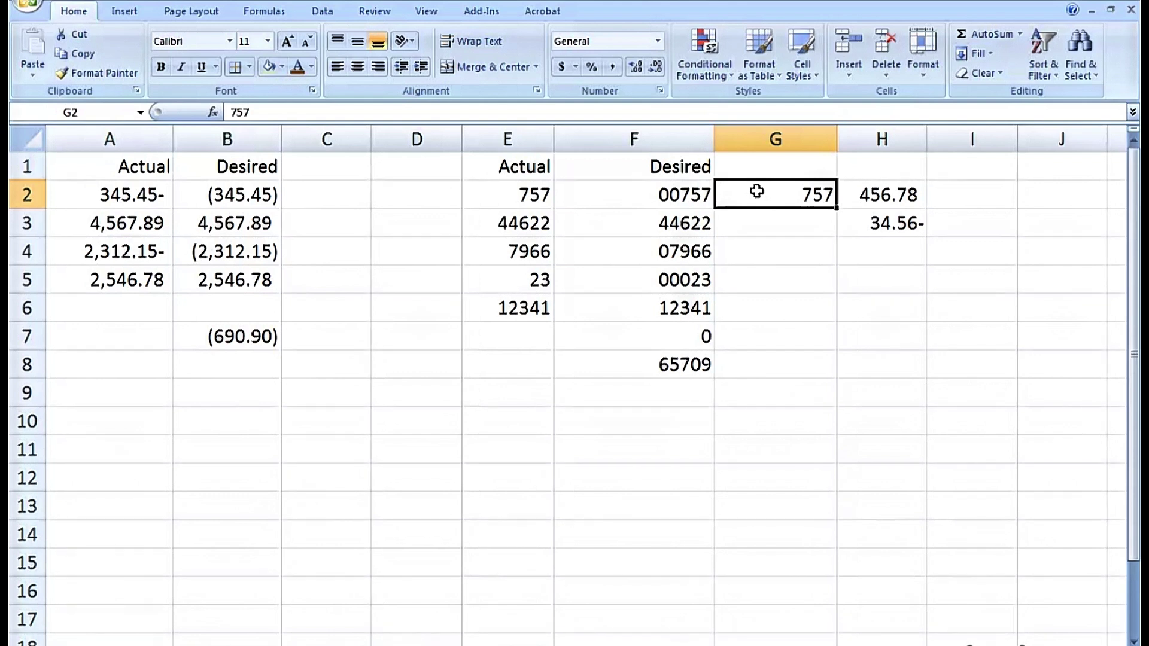
{"action": "type", "text": "=val"}
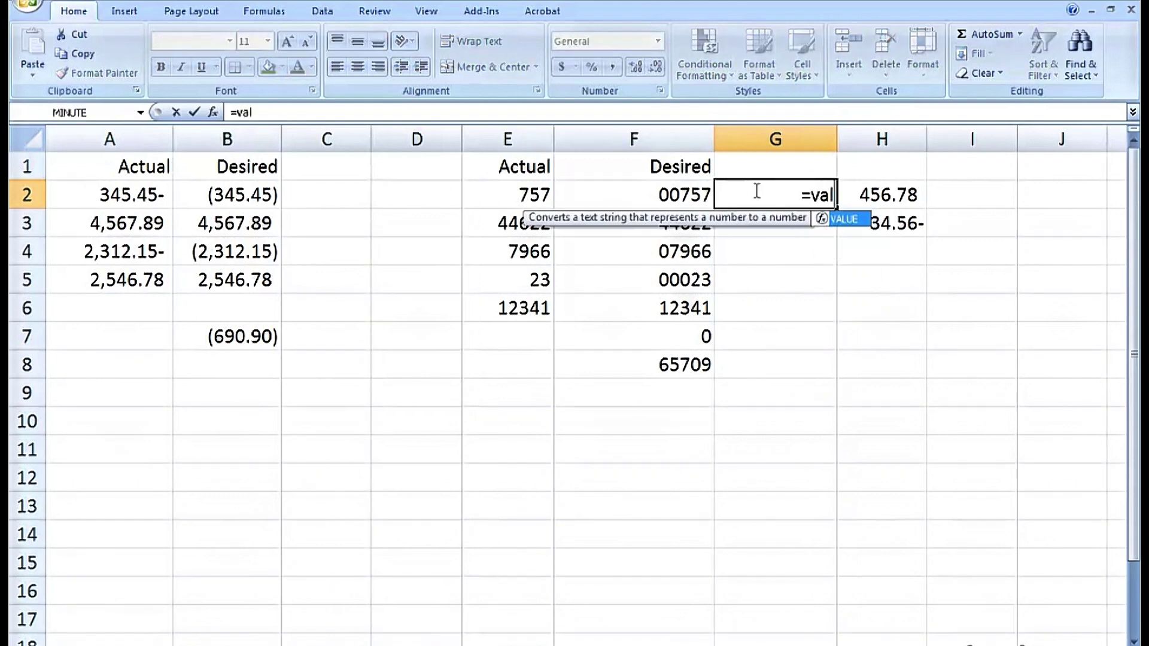
{"action": "type", "text": "ue("}
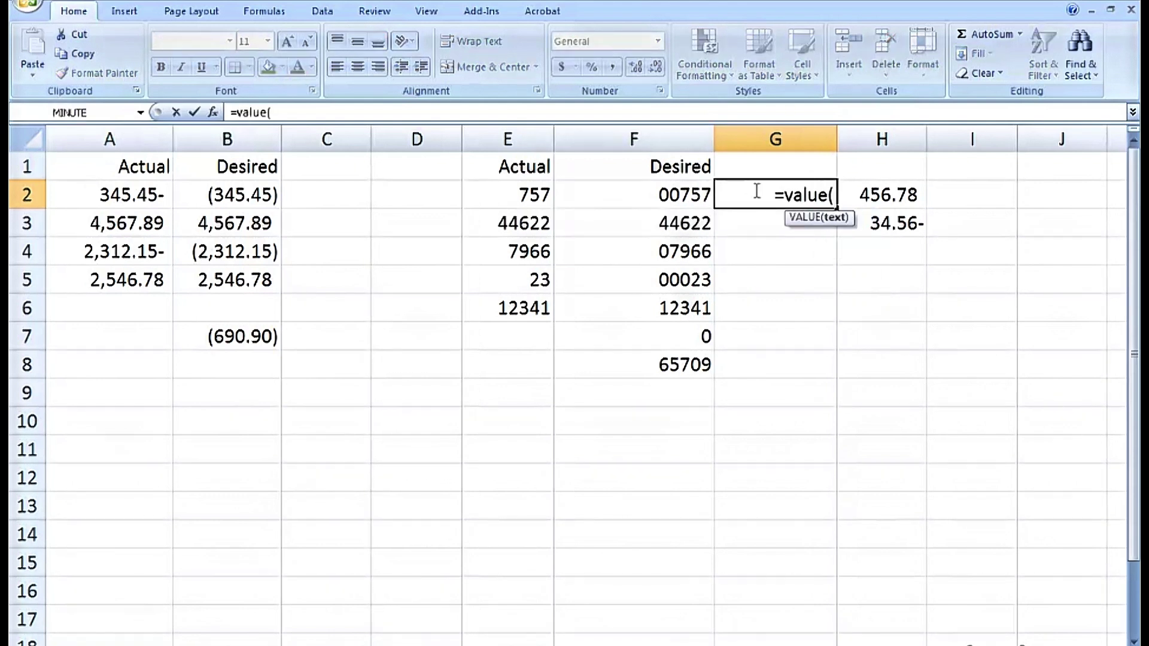
{"action": "left_click", "coordinate": [694, 188]}
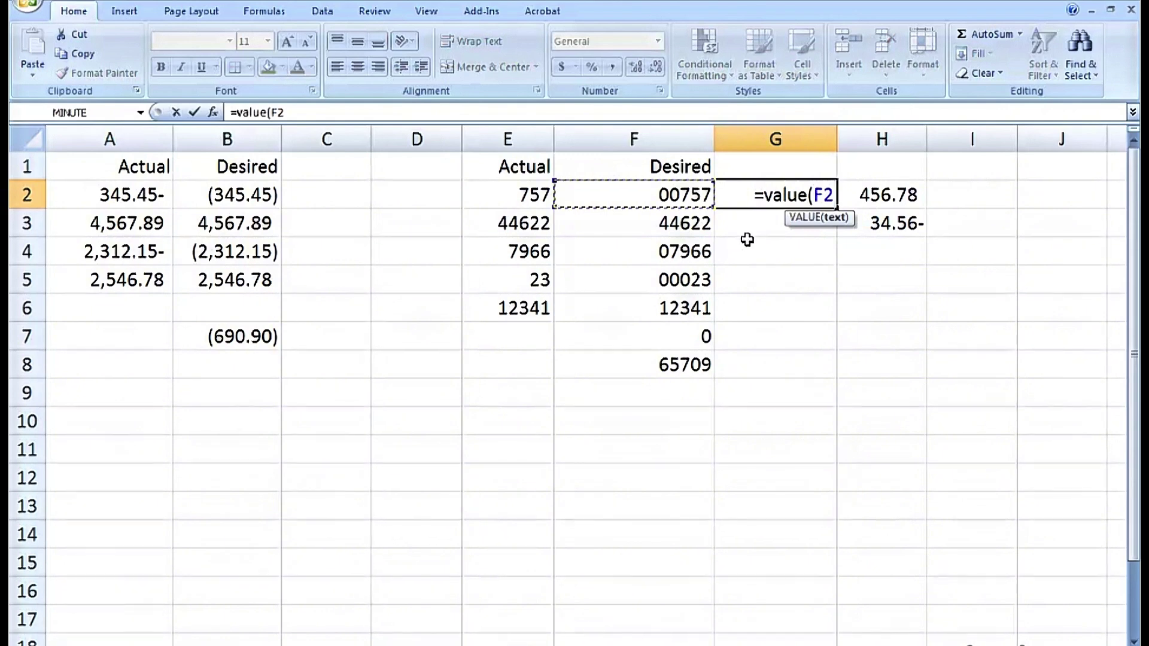
{"action": "key", "text": "Return"}
{"action": "left_click_drag", "start_coordinate": [836, 208], "coordinate": [825, 307]}
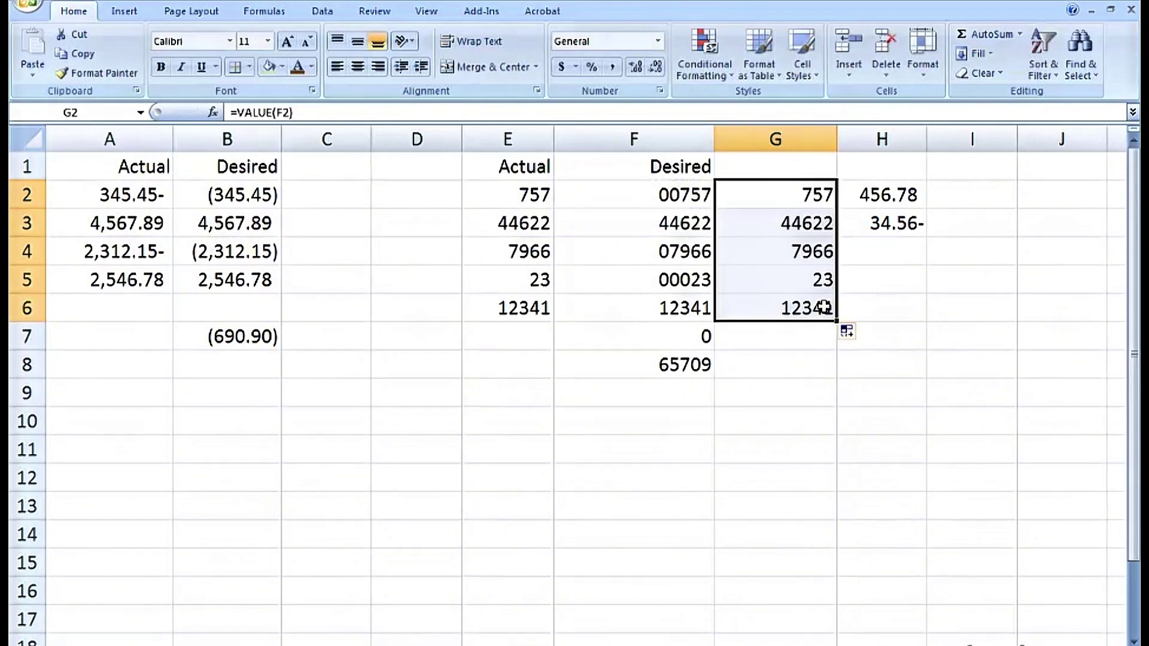
{"action": "left_click", "coordinate": [951, 410]}
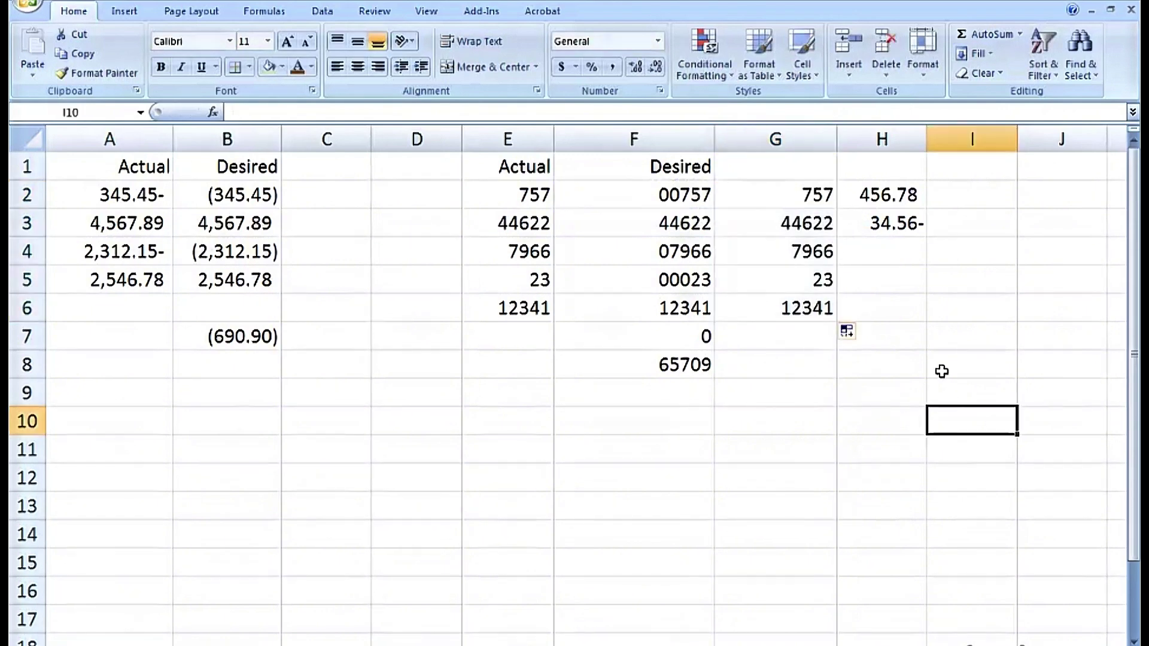
Widen column H slightly and examine the custom-formatted positive and trailing-minus numbers in H2 and H3
{"action": "left_click", "coordinate": [891, 224]}
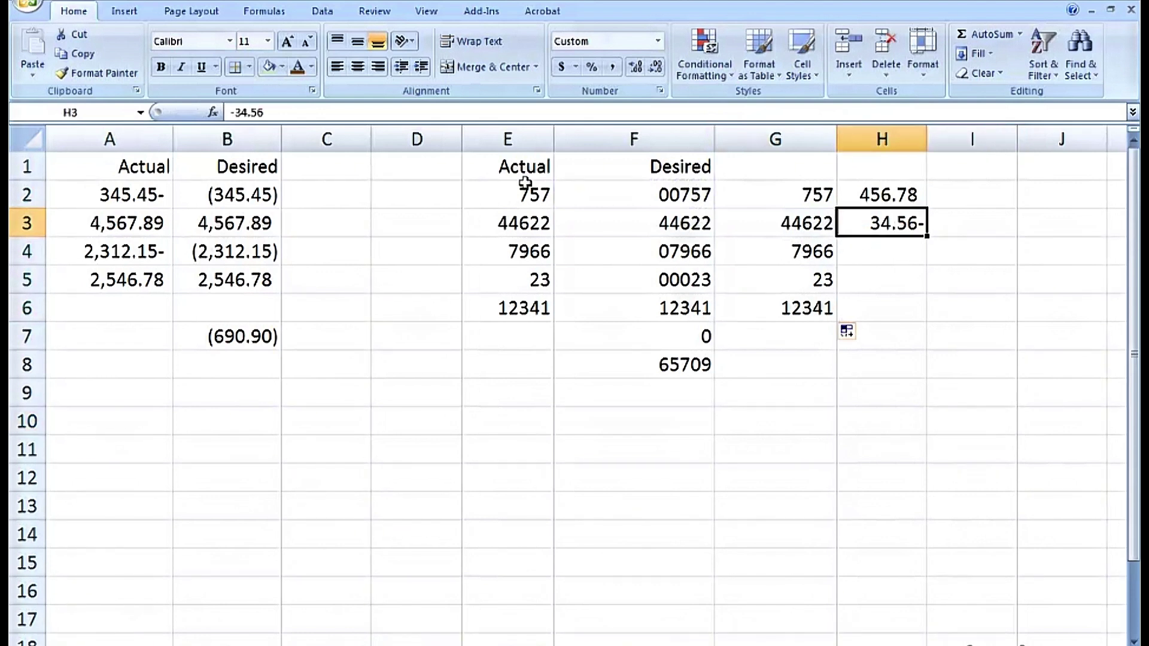
{"action": "left_click_drag", "start_coordinate": [885, 192], "coordinate": [892, 221]}
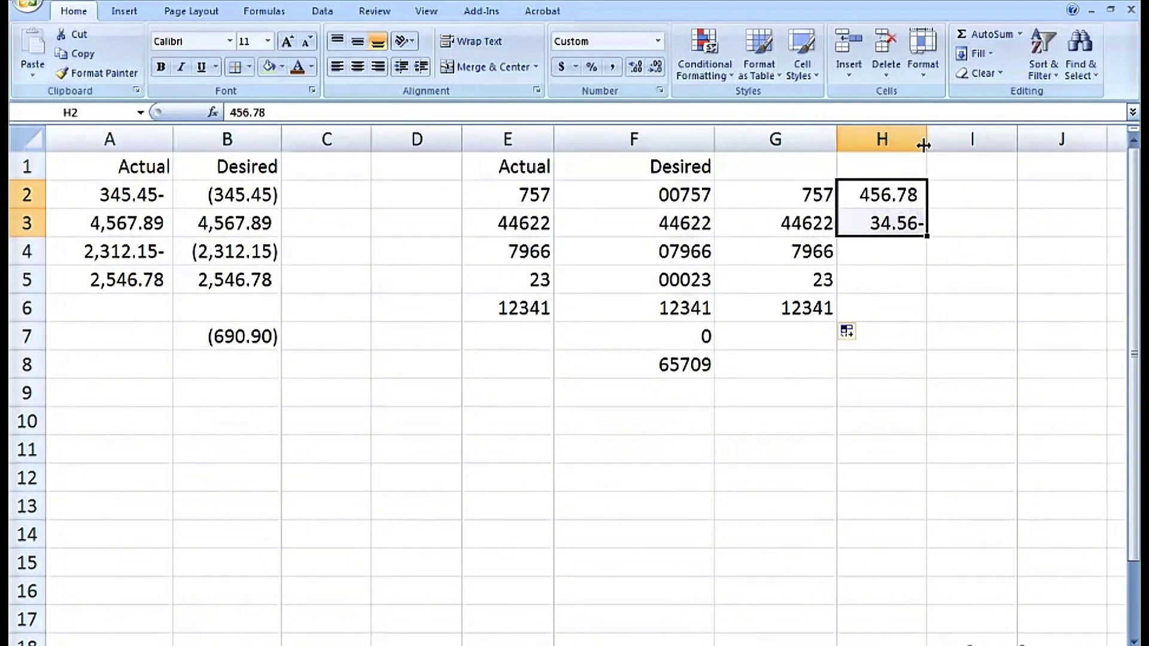
{"action": "left_click_drag", "start_coordinate": [927, 140], "coordinate": [952, 142]}
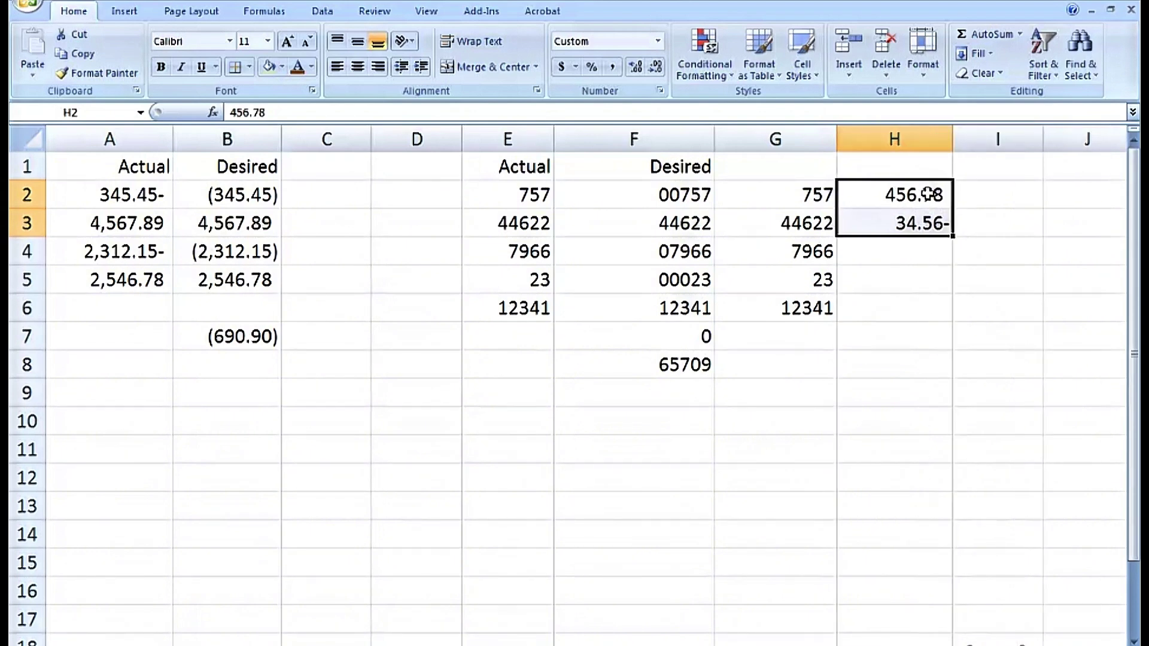
{"action": "left_click_drag", "start_coordinate": [925, 190], "coordinate": [921, 223]}
{"action": "left_click_drag", "start_coordinate": [888, 190], "coordinate": [898, 218]}
{"action": "left_click", "coordinate": [911, 223]}
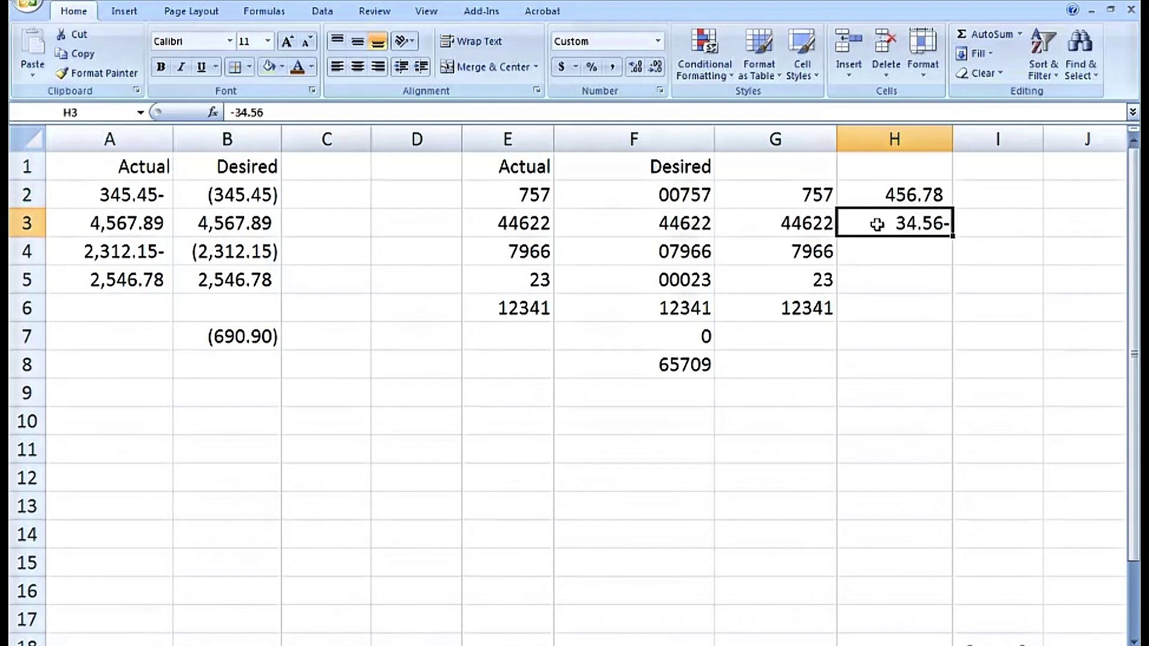
Review the custom number format code applied to cells H2:H3 and the list of built-in custom formats, keeping the existing format
{"action": "left_click_drag", "start_coordinate": [886, 197], "coordinate": [886, 217]}
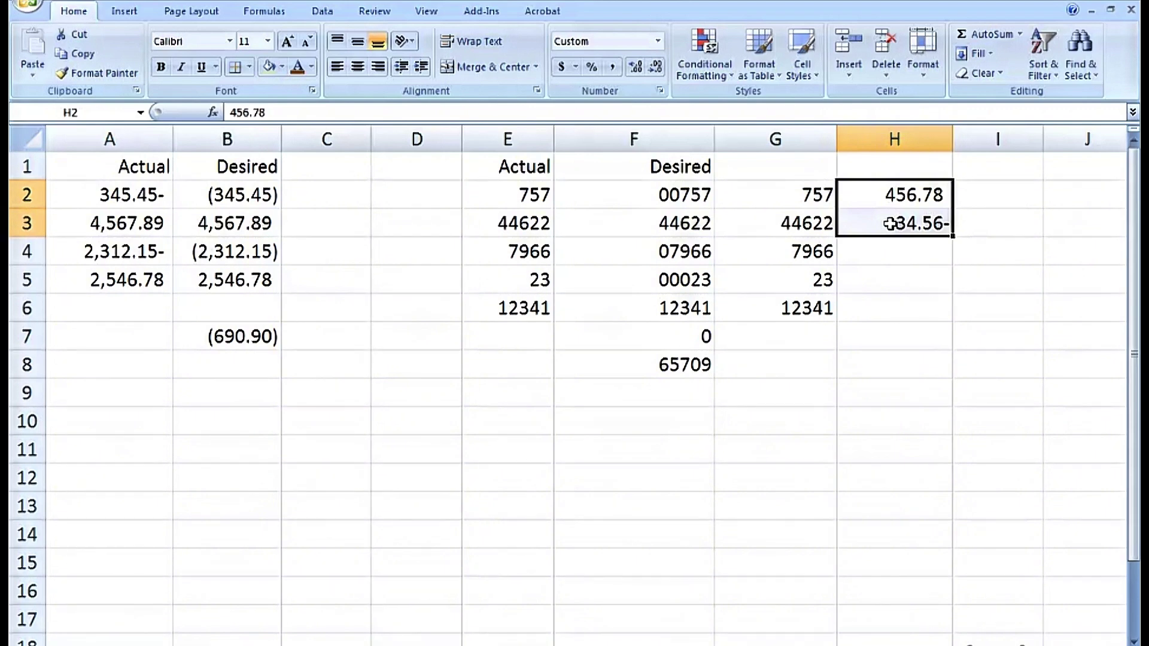
{"action": "right_click", "coordinate": [890, 223]}
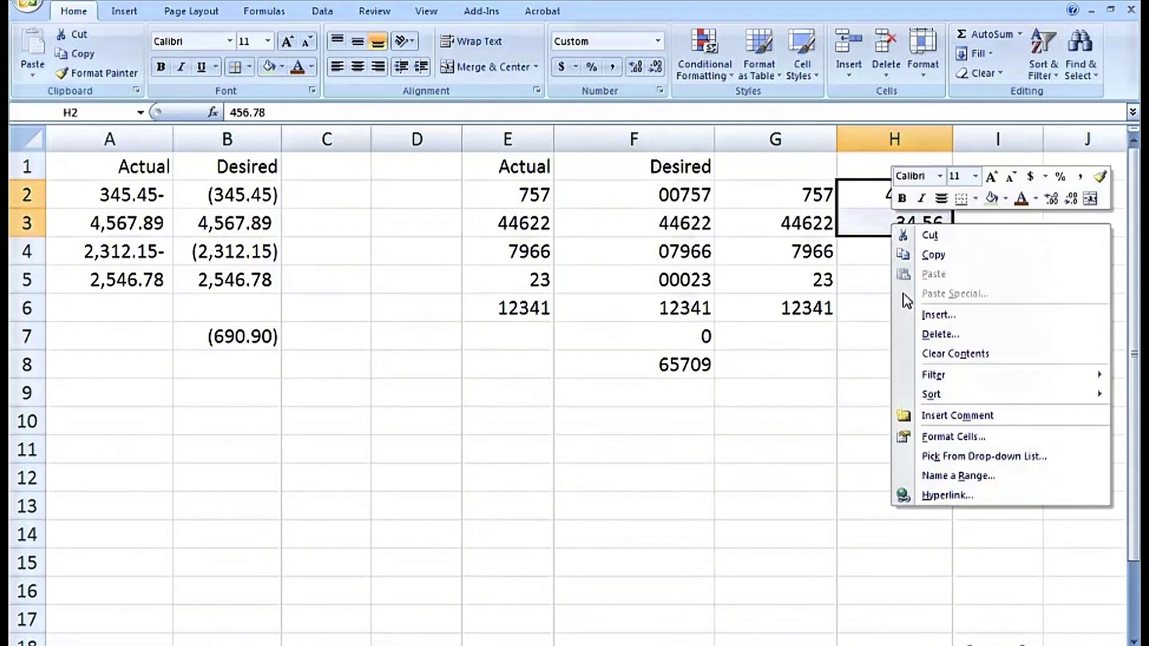
{"action": "left_click", "coordinate": [947, 436]}
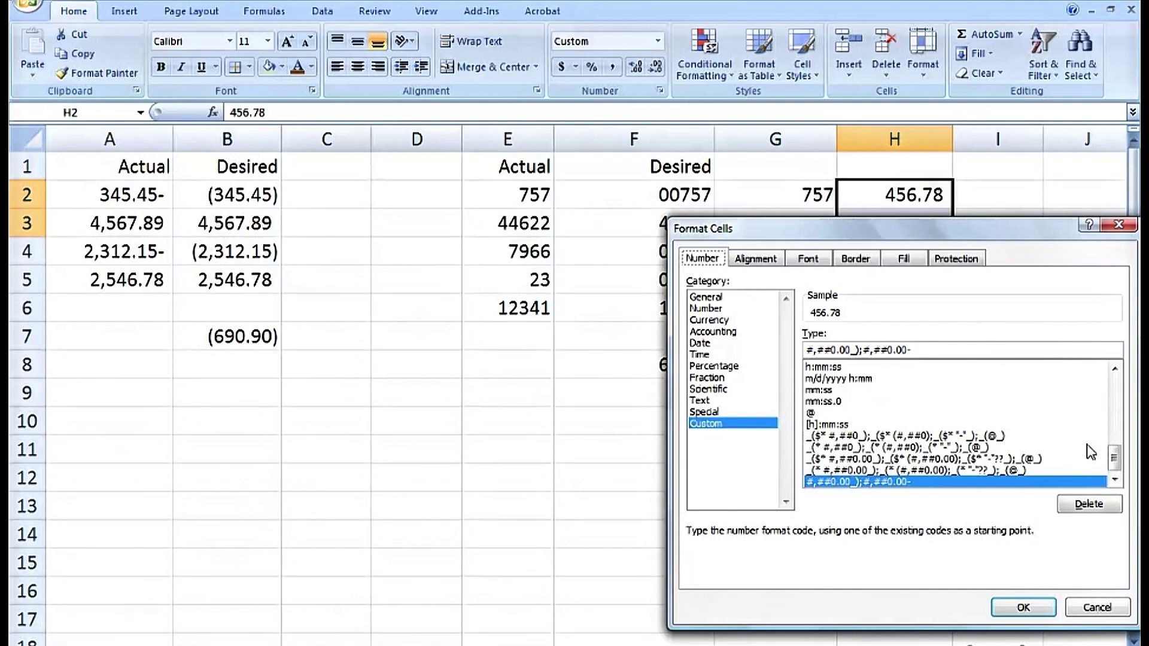
{"action": "left_click_drag", "start_coordinate": [1113, 458], "coordinate": [1114, 389]}
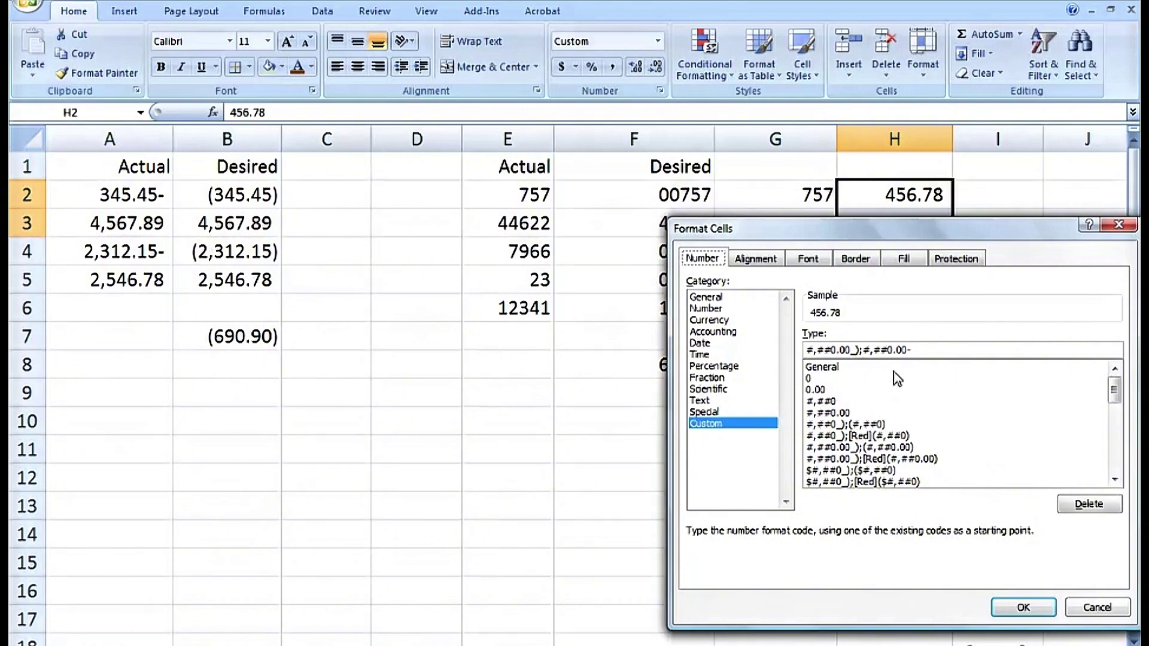
{"action": "left_click", "coordinate": [912, 350]}
{"action": "left_click", "coordinate": [1020, 611]}
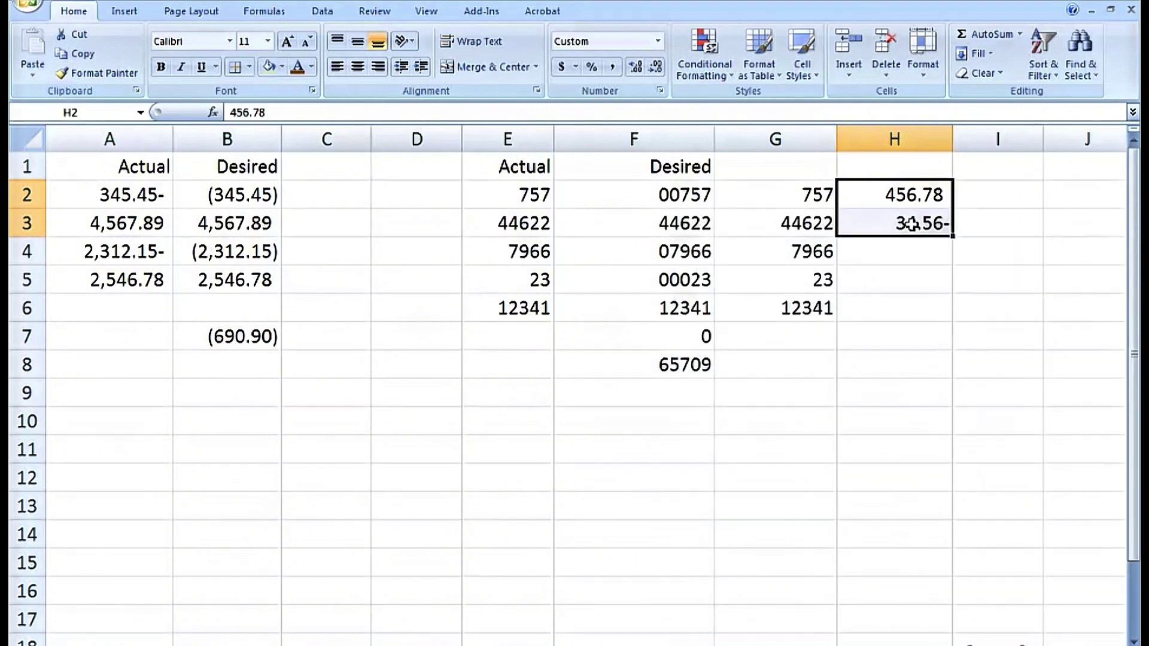
{"action": "left_click", "coordinate": [911, 224]}
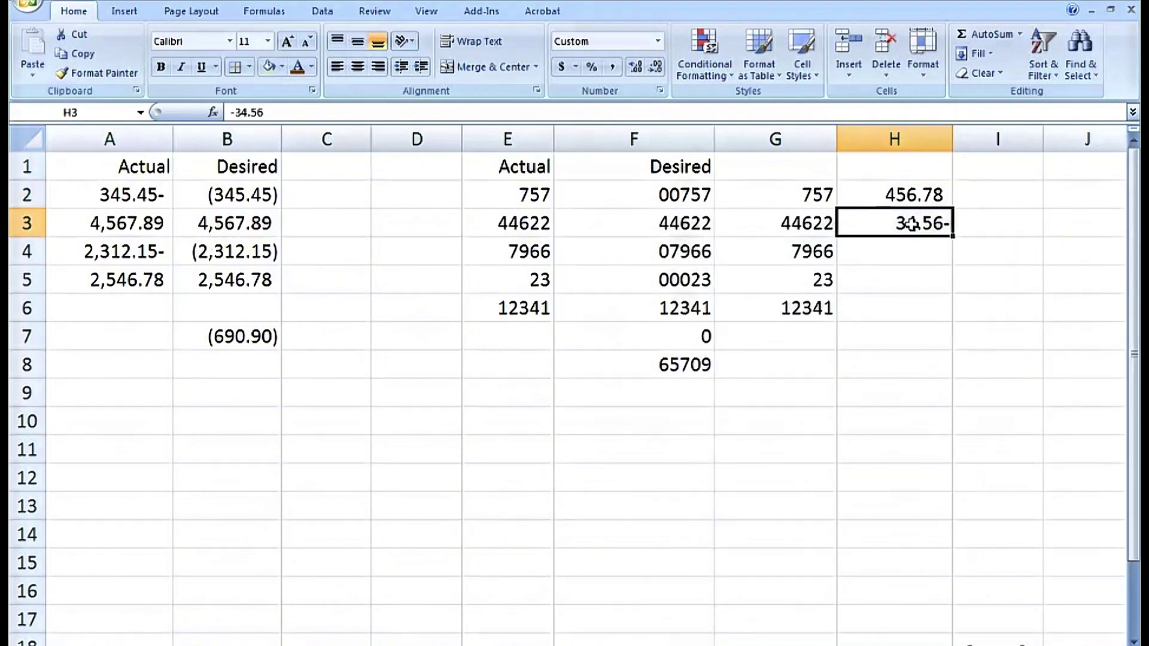